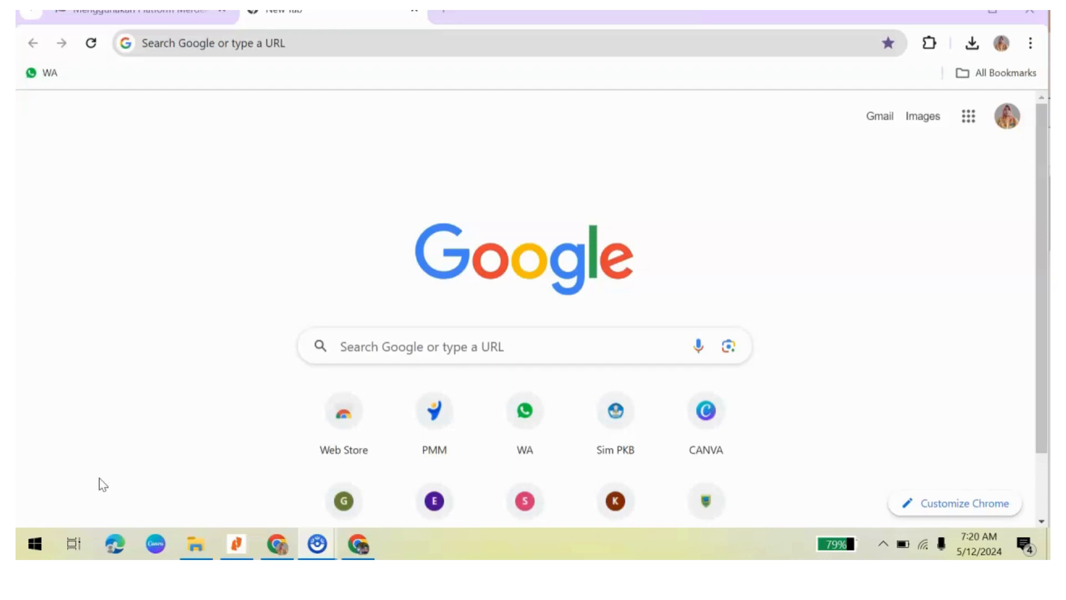
Open the Pengelolaan Kinerja service from the PMM (Merdeka Mengajar) home page.
click(437, 417)
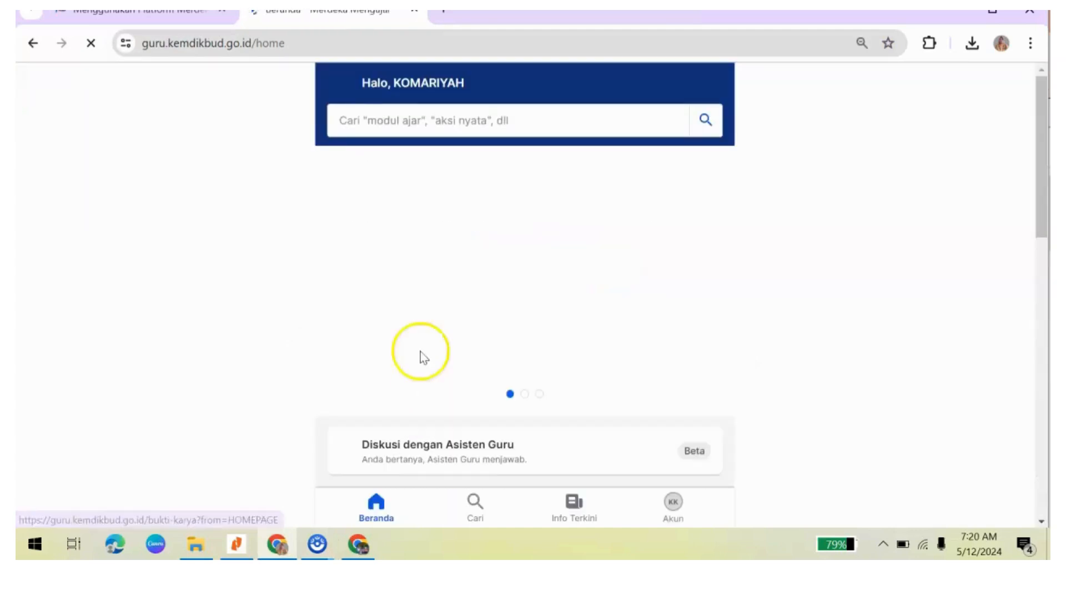
drag(1047, 150, 1047, 257)
click(470, 286)
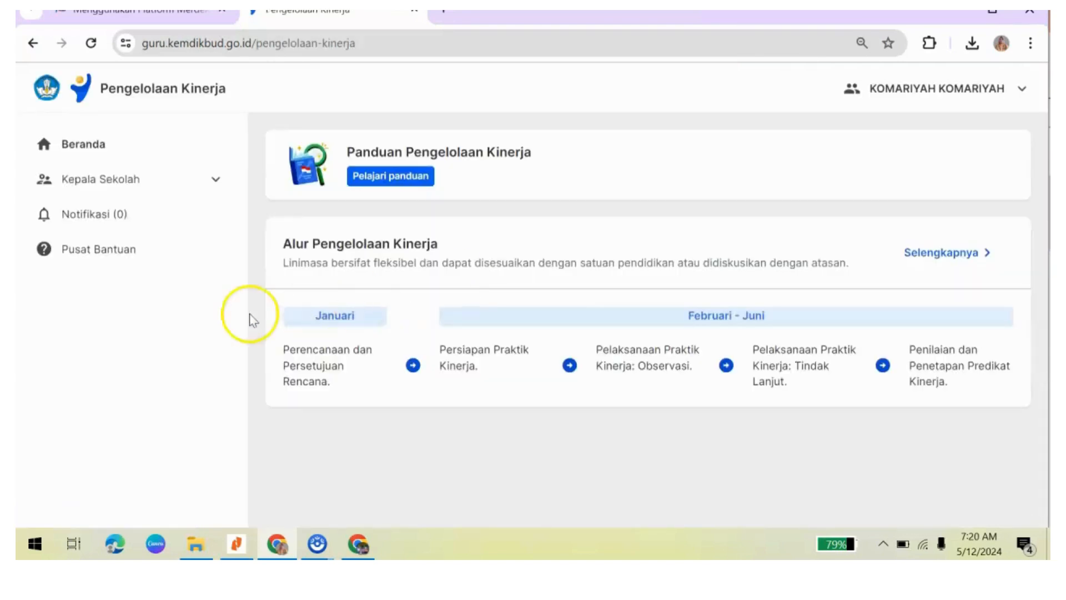
Open the principal's teacher appraisal list for SD Negeri 1 Kewangunan in the Pejabat Penilai Kinerja role.
click(217, 179)
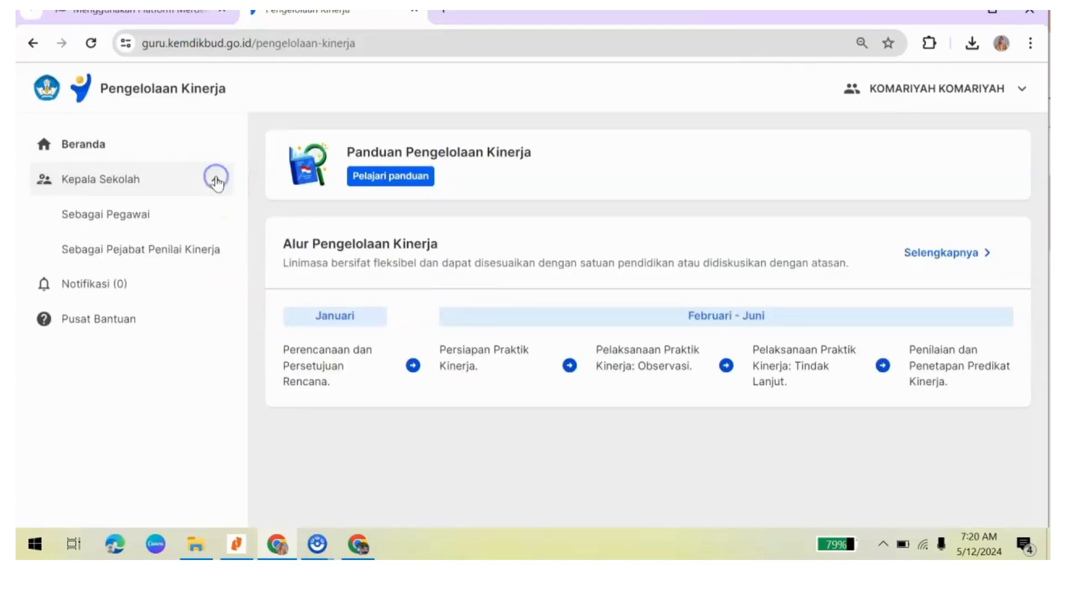
click(183, 253)
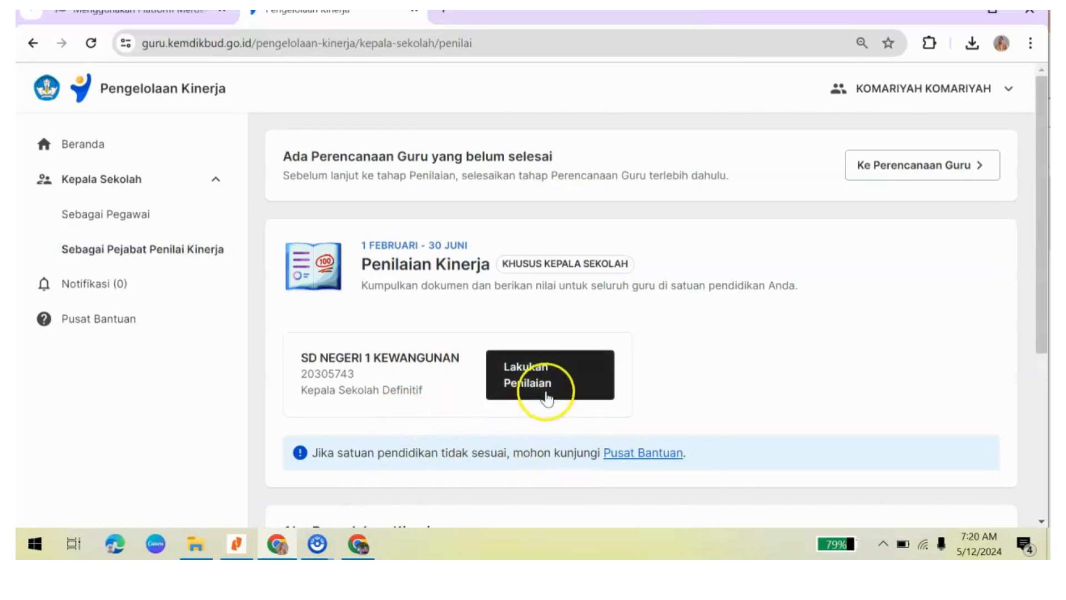
click(543, 390)
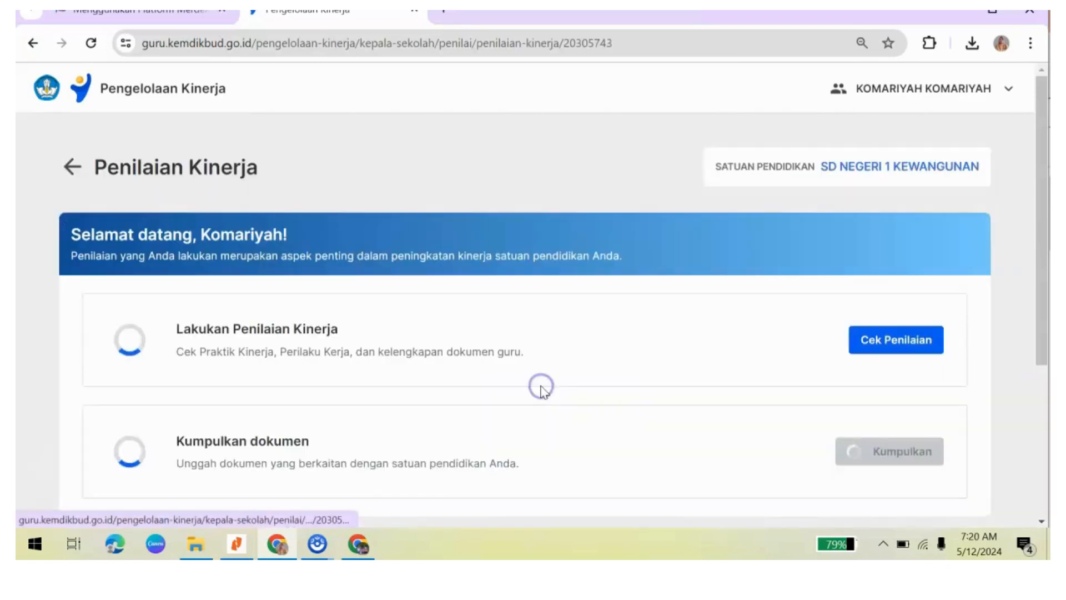
click(883, 347)
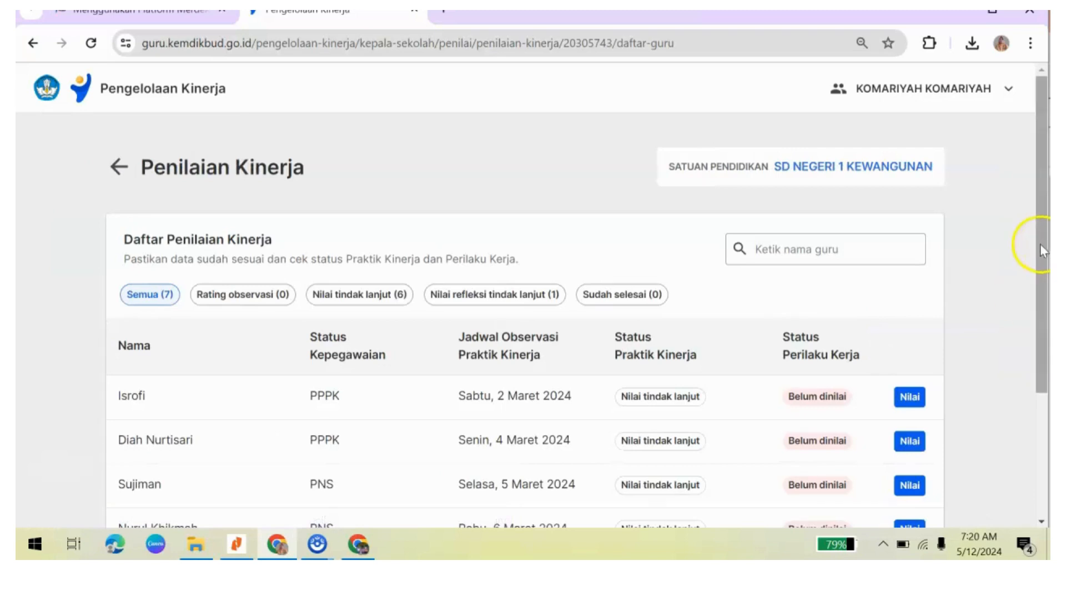
Open the Perilaku Kerja assessment of the Guru Honor Sekolah teacher and continue past the scoring instructions.
drag(1042, 250, 1044, 282)
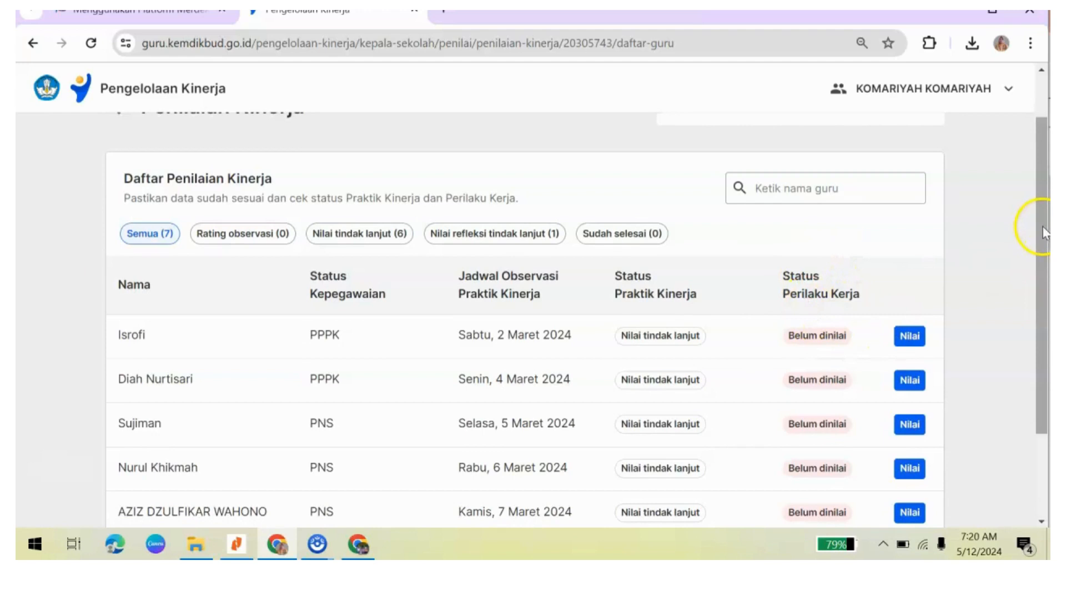
drag(1043, 232, 1046, 336)
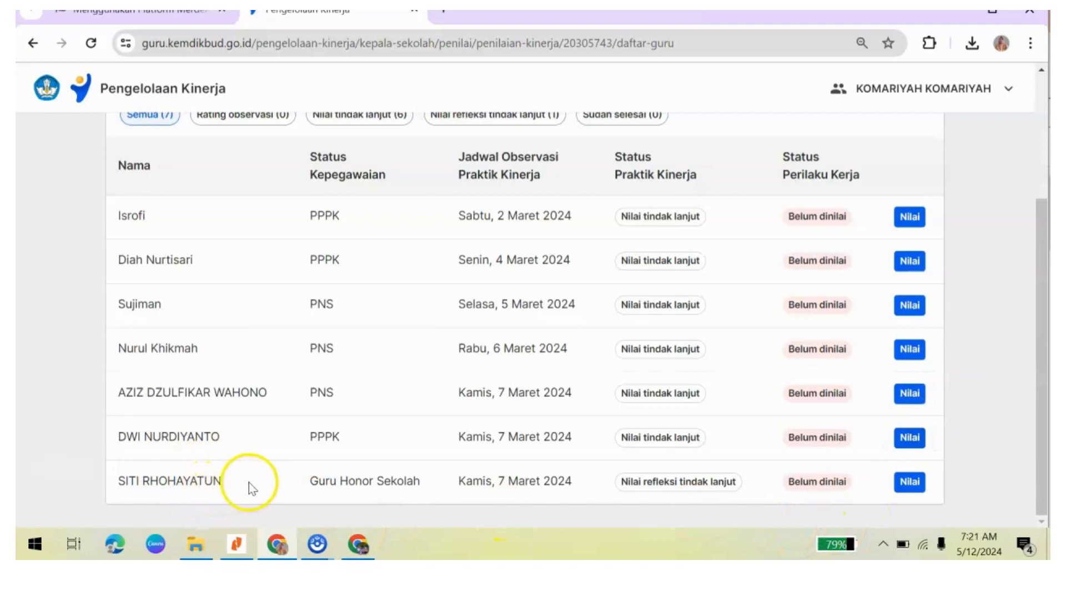
click(917, 488)
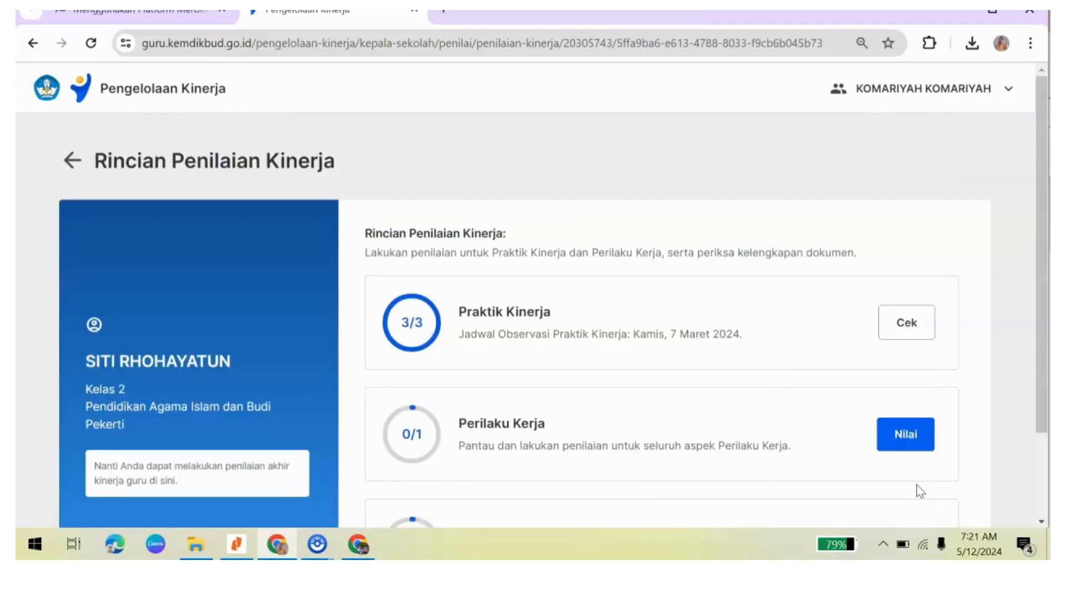
click(907, 433)
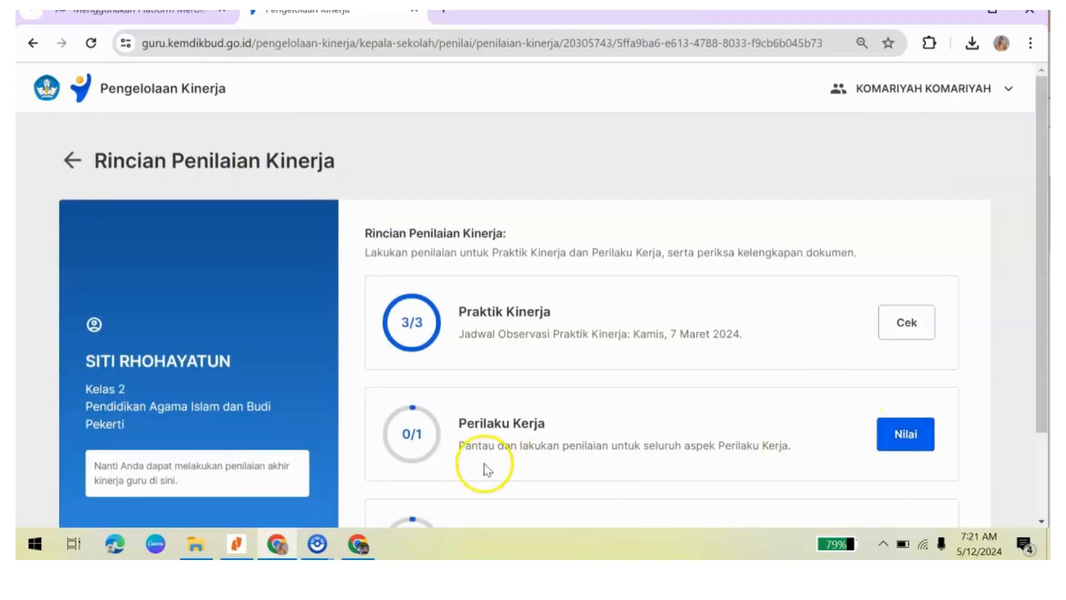
click(903, 443)
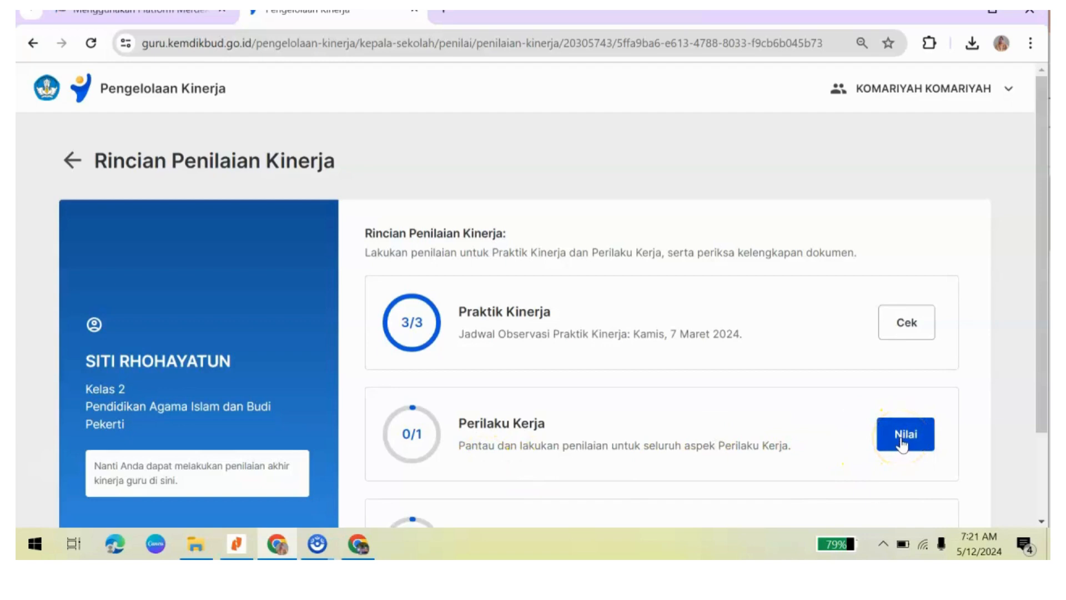
click(903, 445)
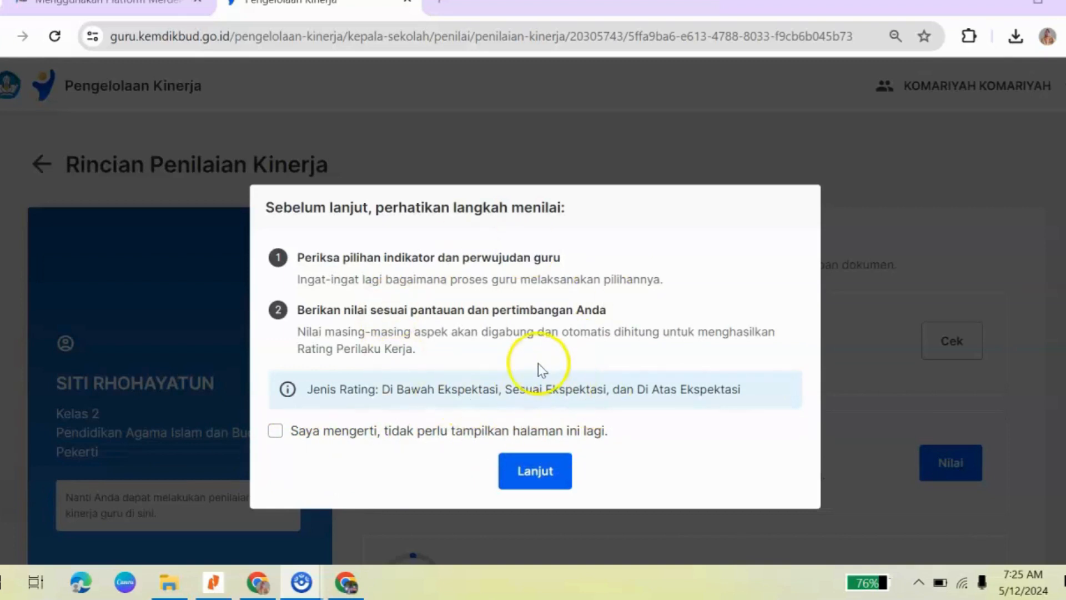
click(523, 473)
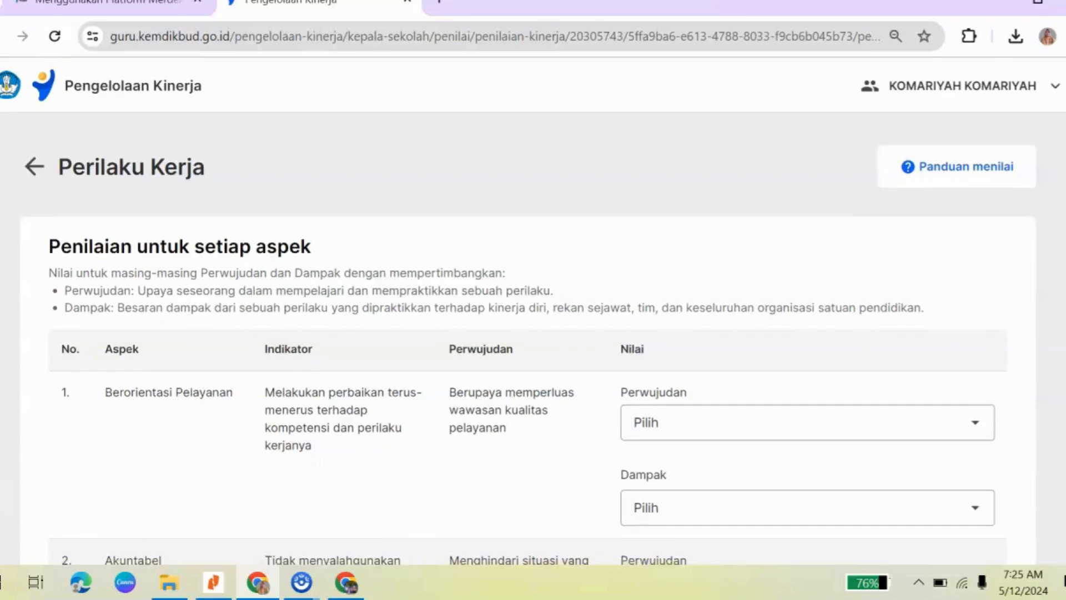
Examine the full list of Perilaku Kerja aspects and read the Panduan menilai scoring guide.
scroll(1064, 172, down, 7)
scroll(528, 338, down, 10)
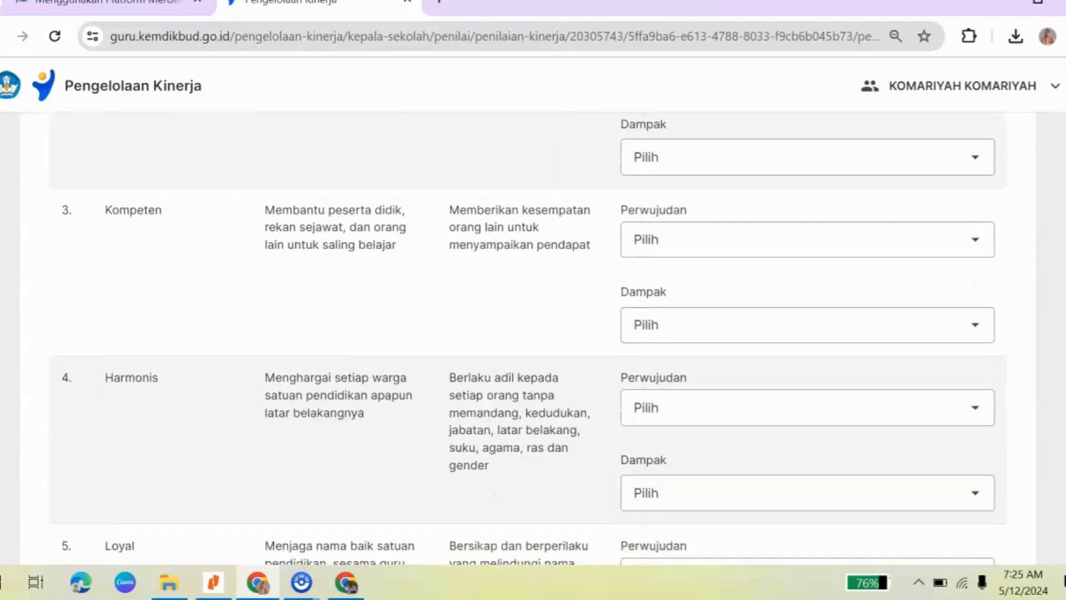
scroll(529, 322, down, 2)
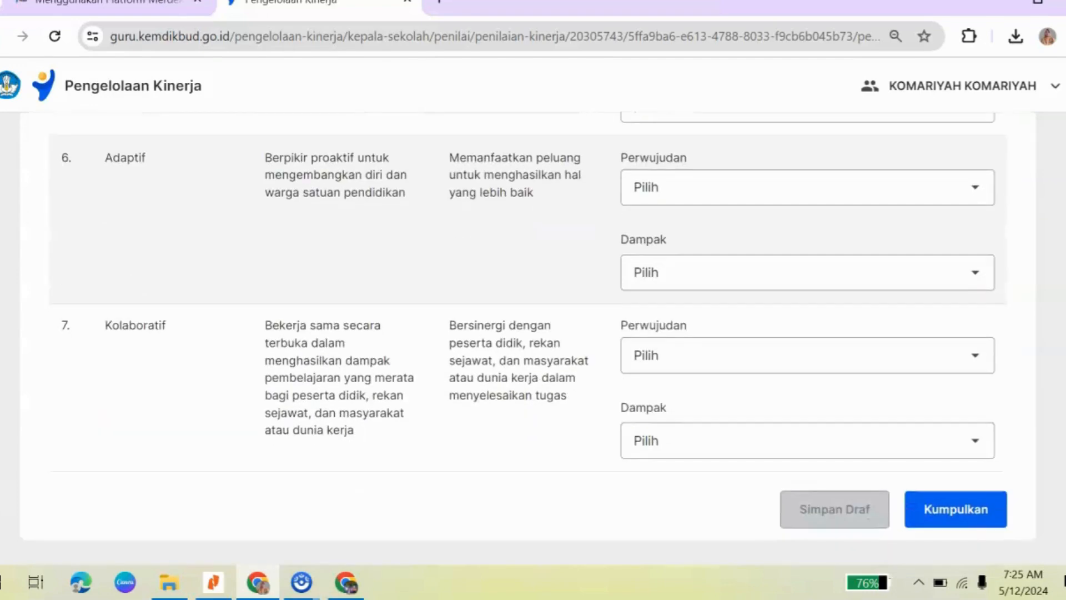
scroll(528, 338, up, 19)
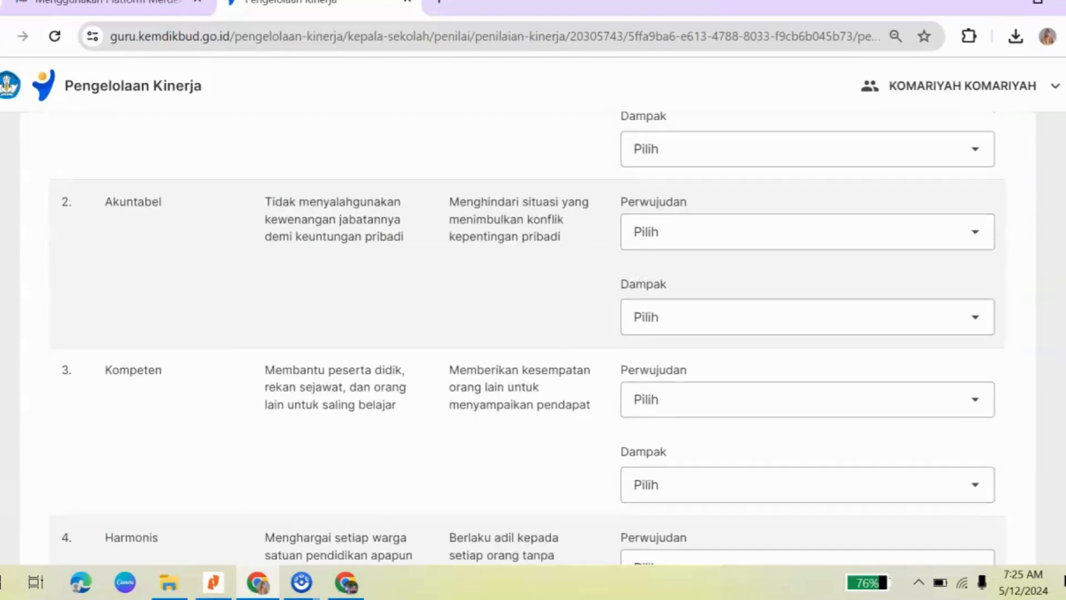
scroll(528, 338, up, 1)
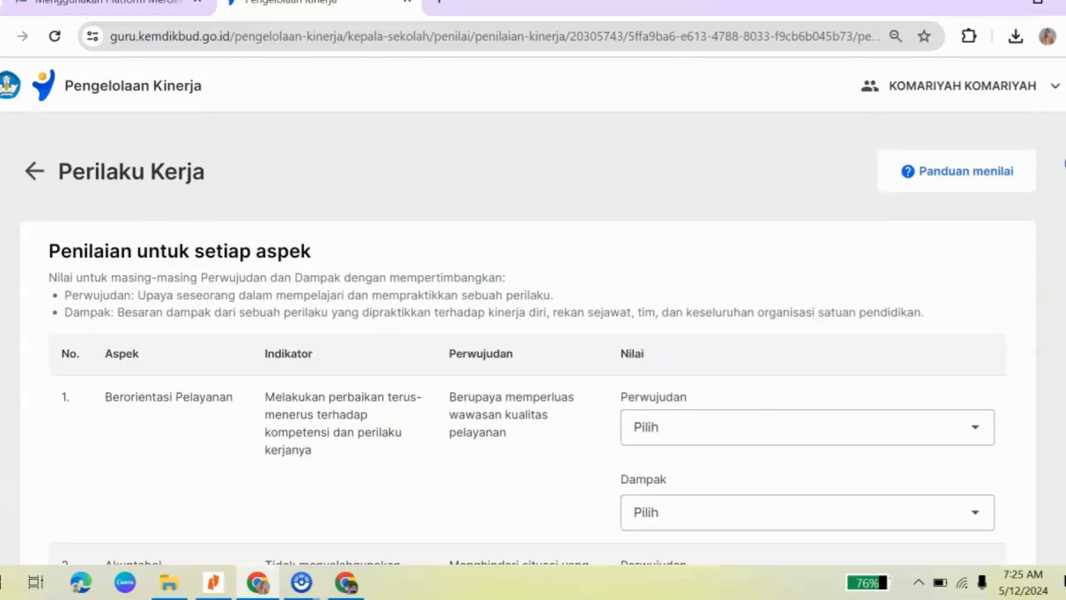
click(974, 173)
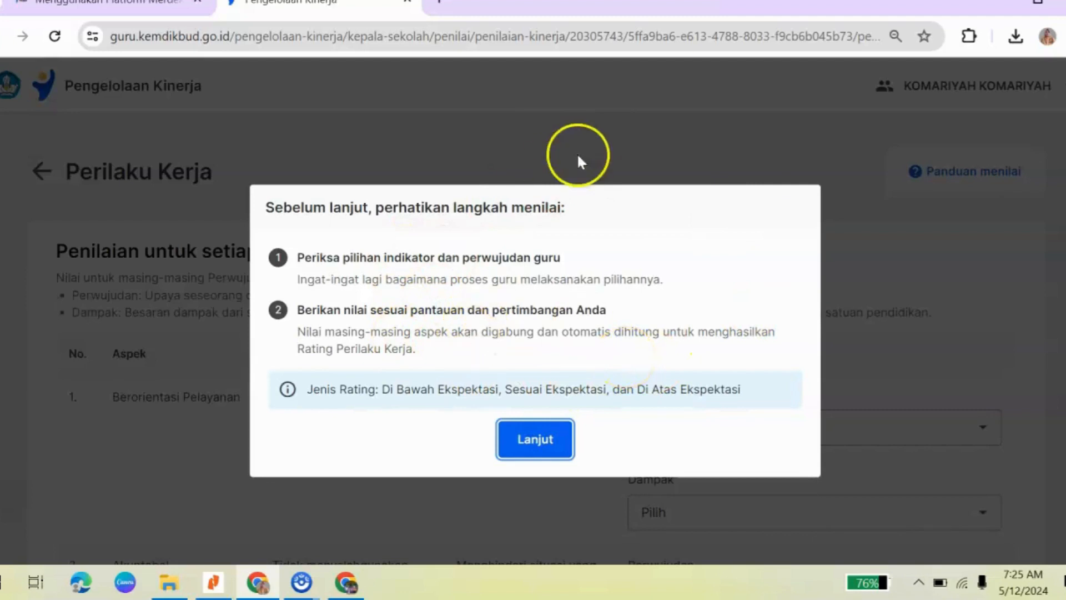
click(544, 438)
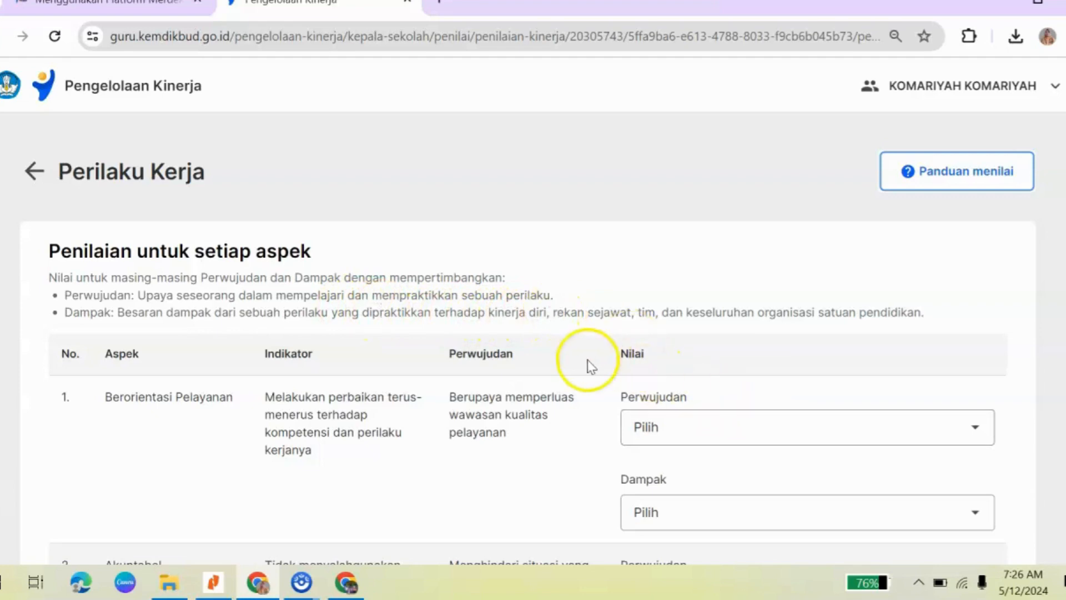
Examine the available Perwujudan and Dampak ratings for the Berorientasi Pelayanan aspect.
click(976, 439)
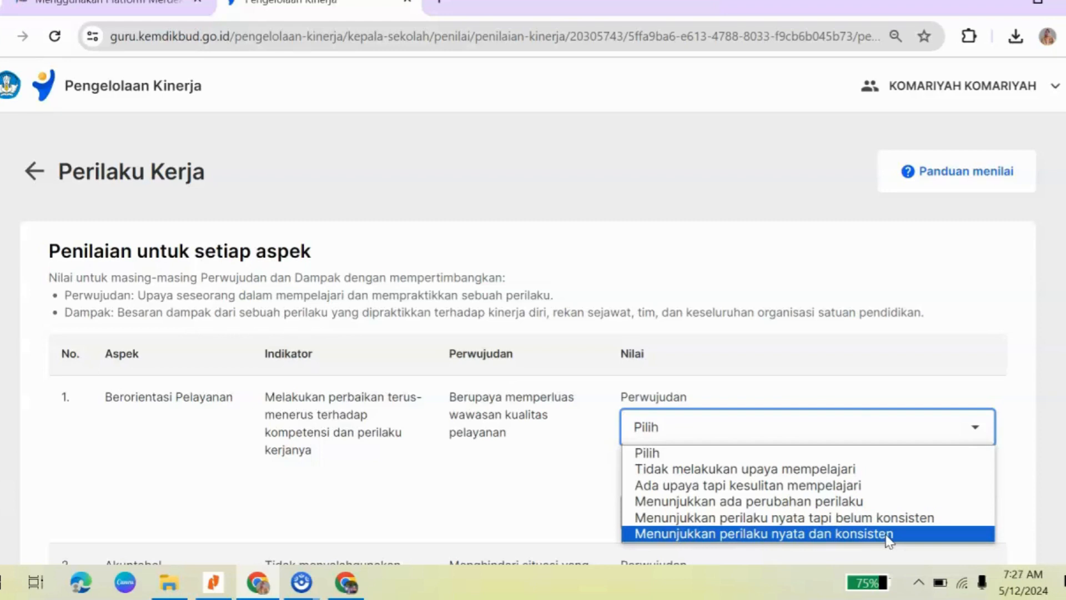
click(546, 508)
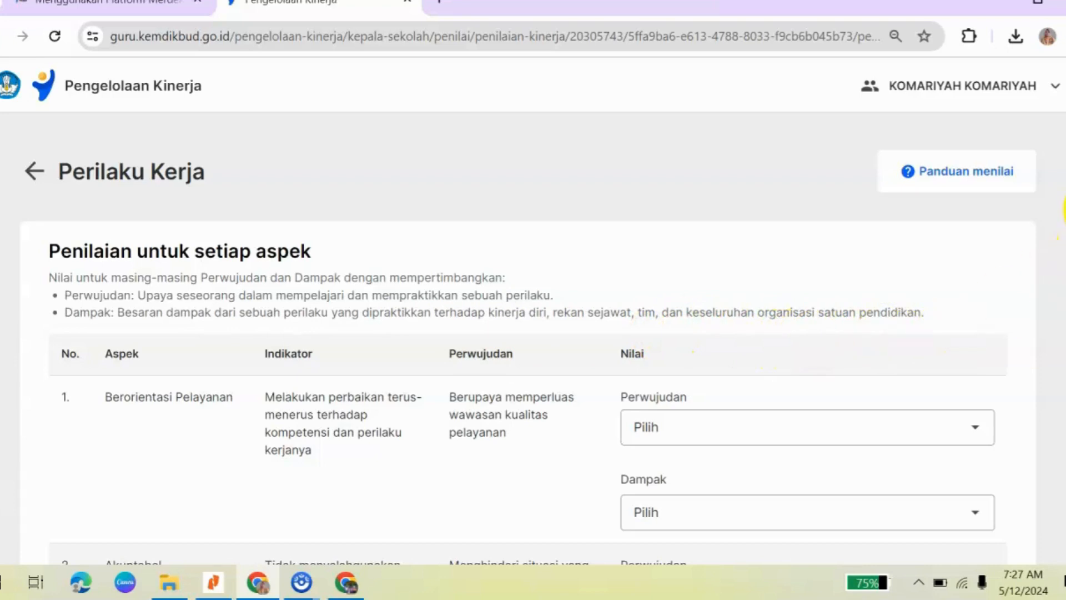
scroll(528, 353, down, 2)
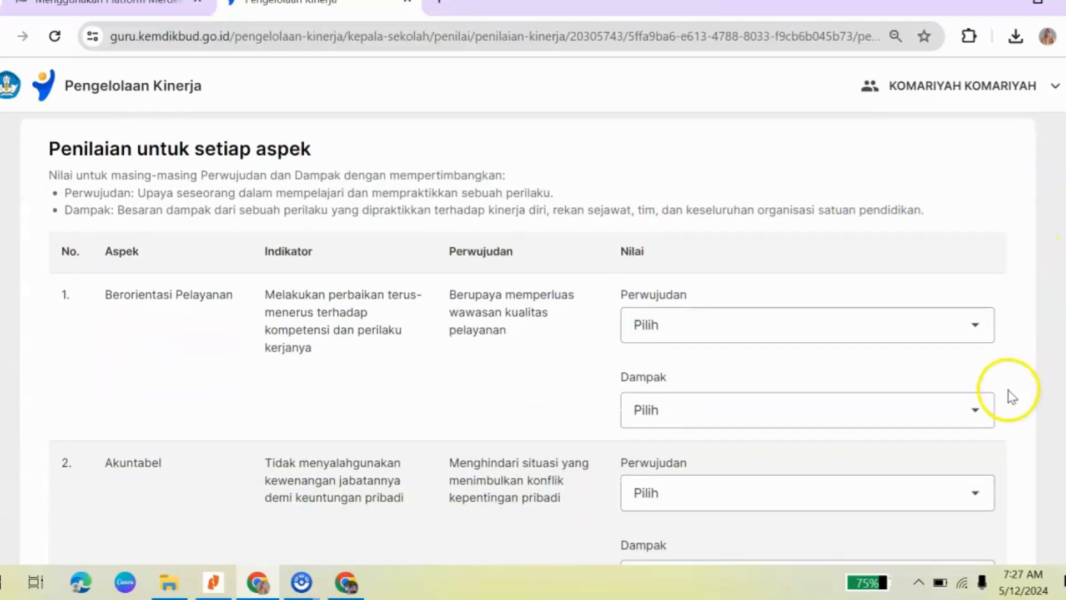
click(978, 418)
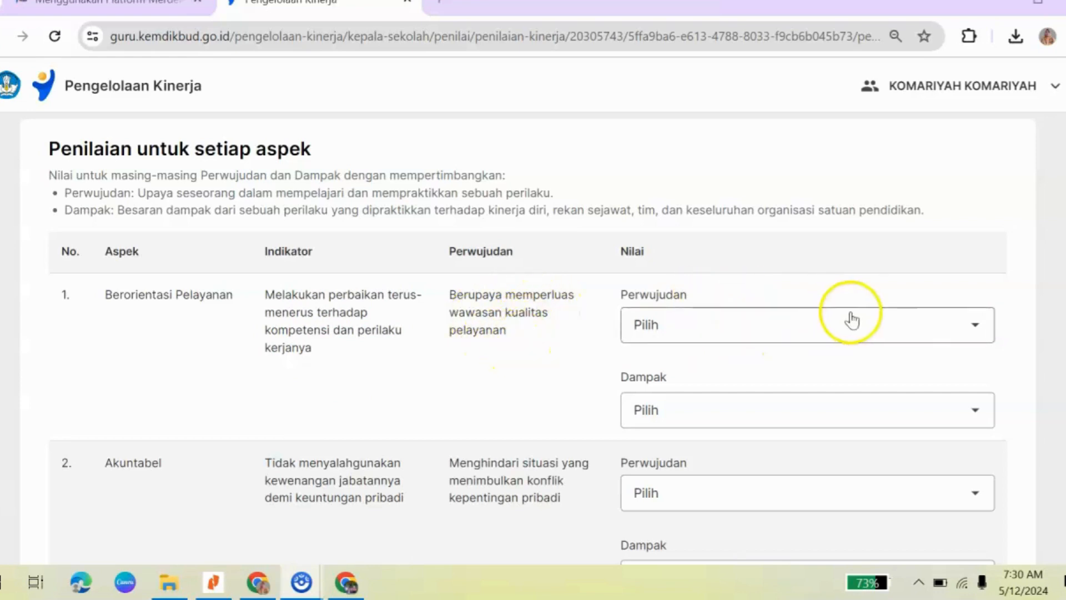
Rate Berorientasi Pelayanan as Menunjukkan perilaku nyata dan konsisten for Perwujudan and Berdampak pada Kinerja Satuan Pendidikan for Dampak.
click(976, 333)
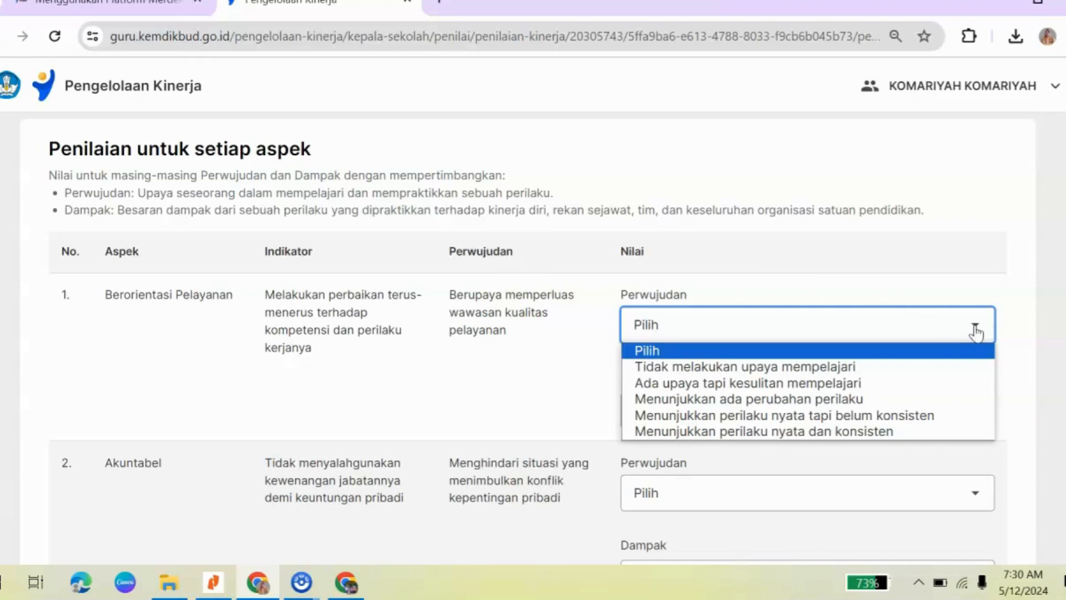
click(898, 432)
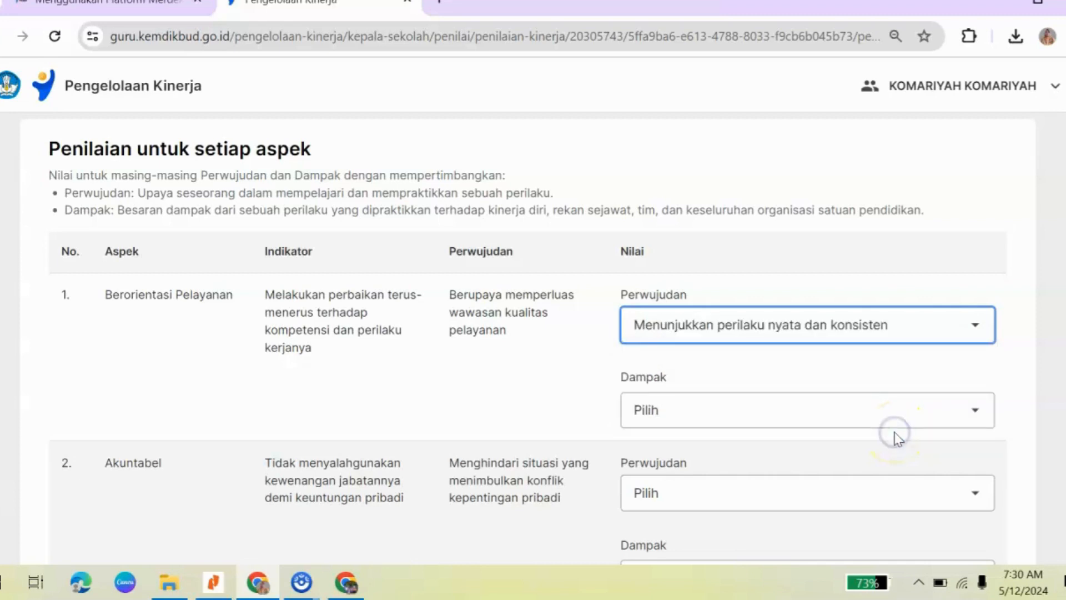
click(978, 414)
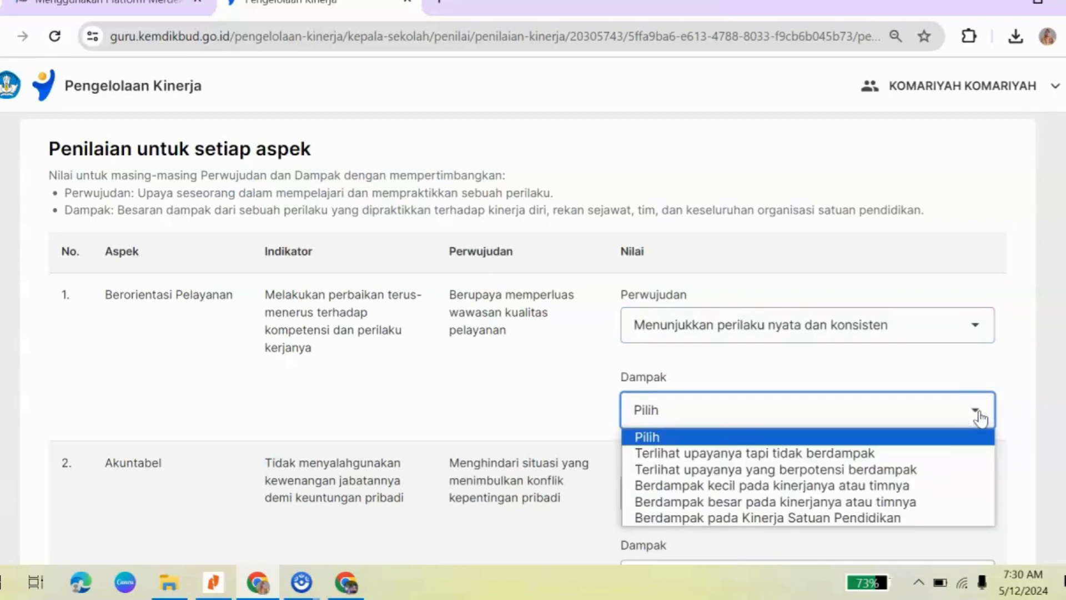
click(900, 519)
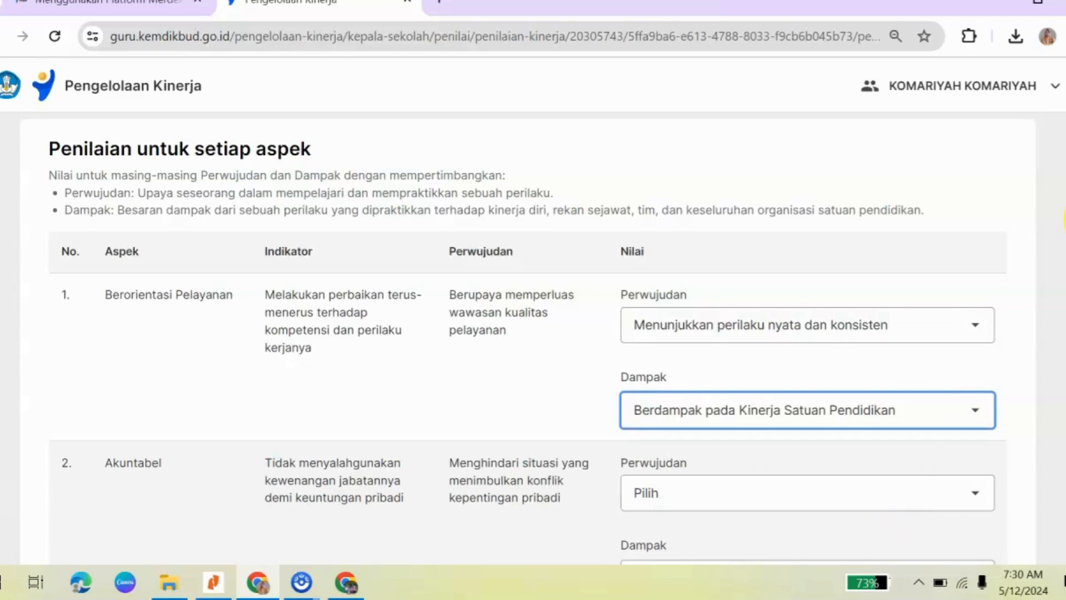
Review the Perwujudan and Dampak choices of Berorientasi Pelayanan again, reselecting the highest rating in each.
click(981, 336)
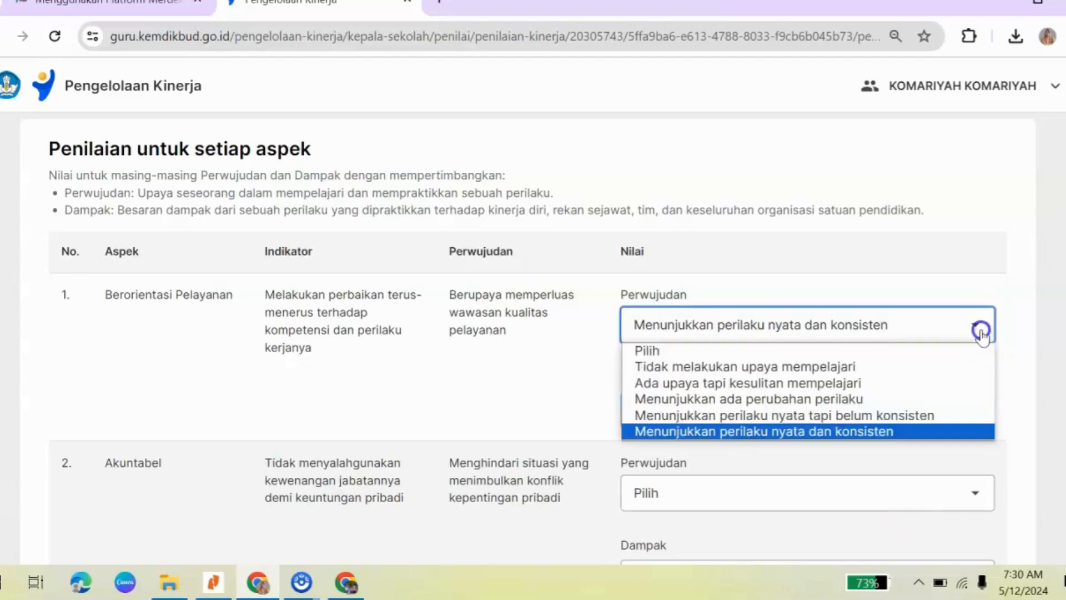
click(893, 432)
click(979, 412)
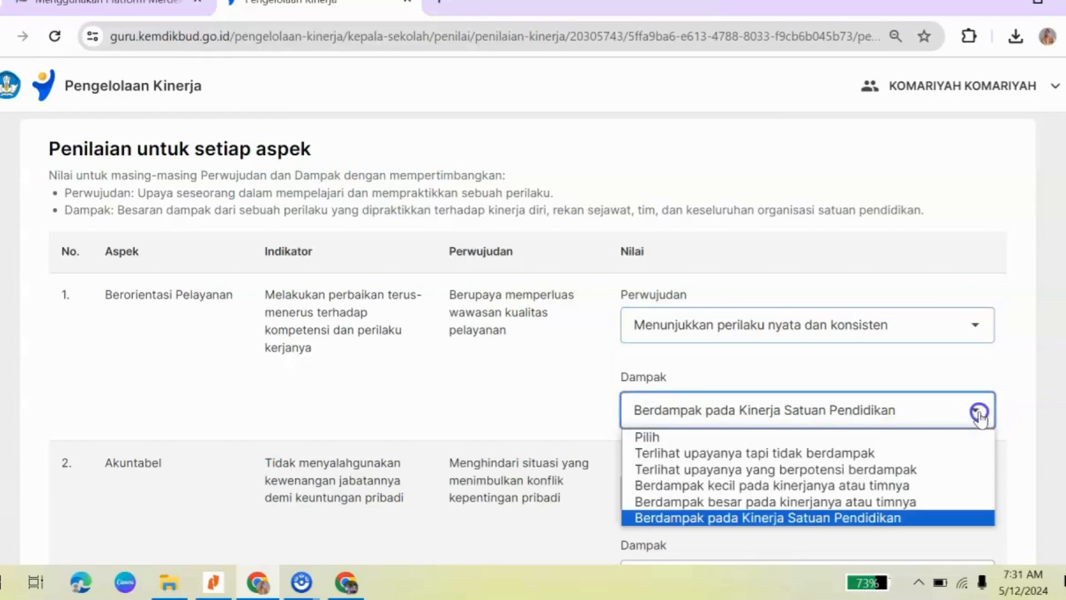
click(918, 522)
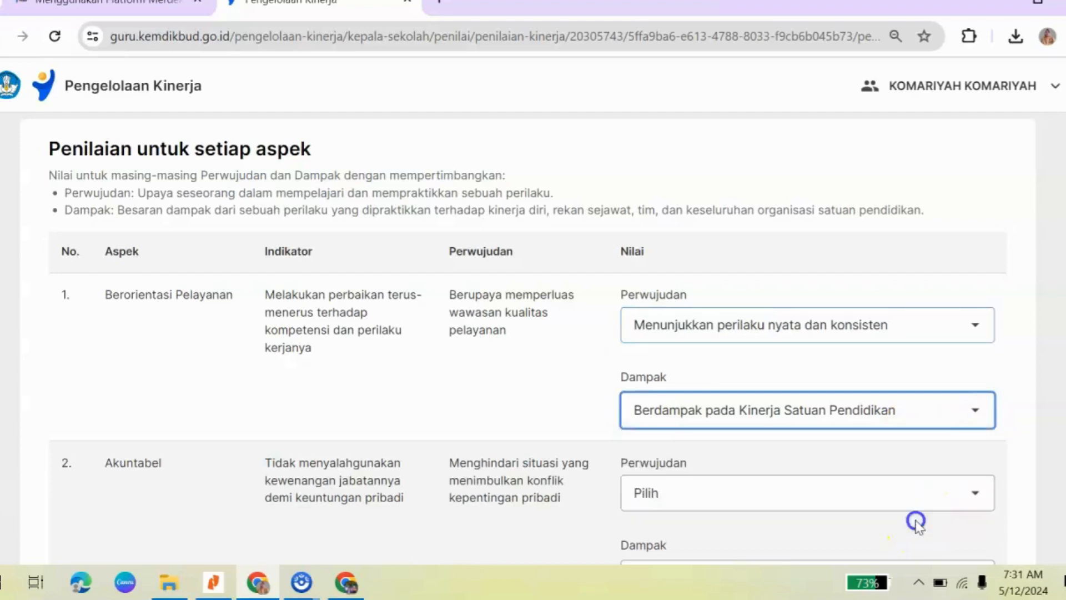
click(978, 412)
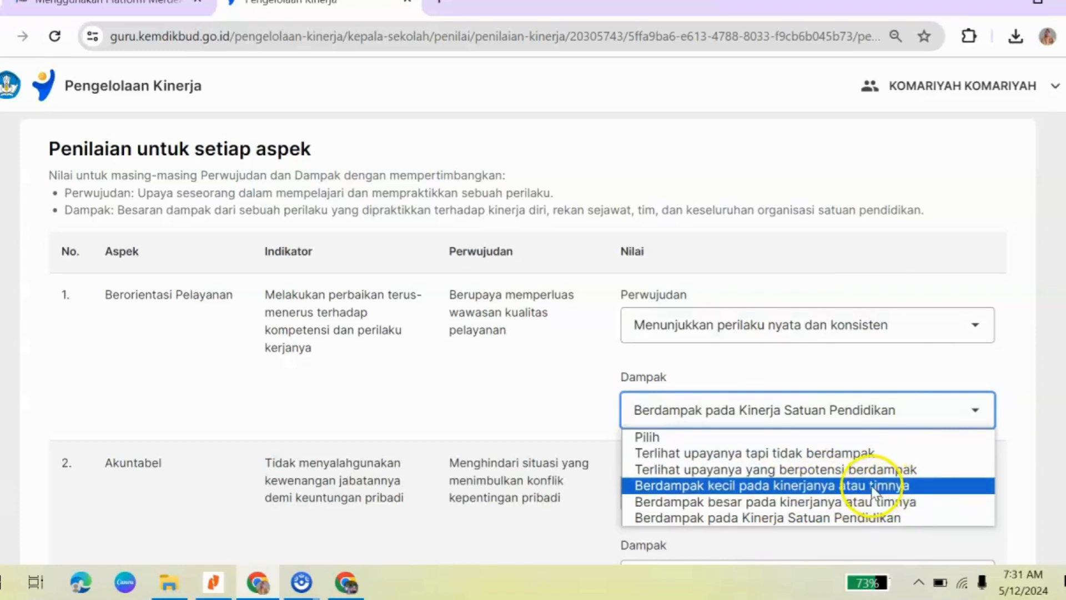
click(876, 518)
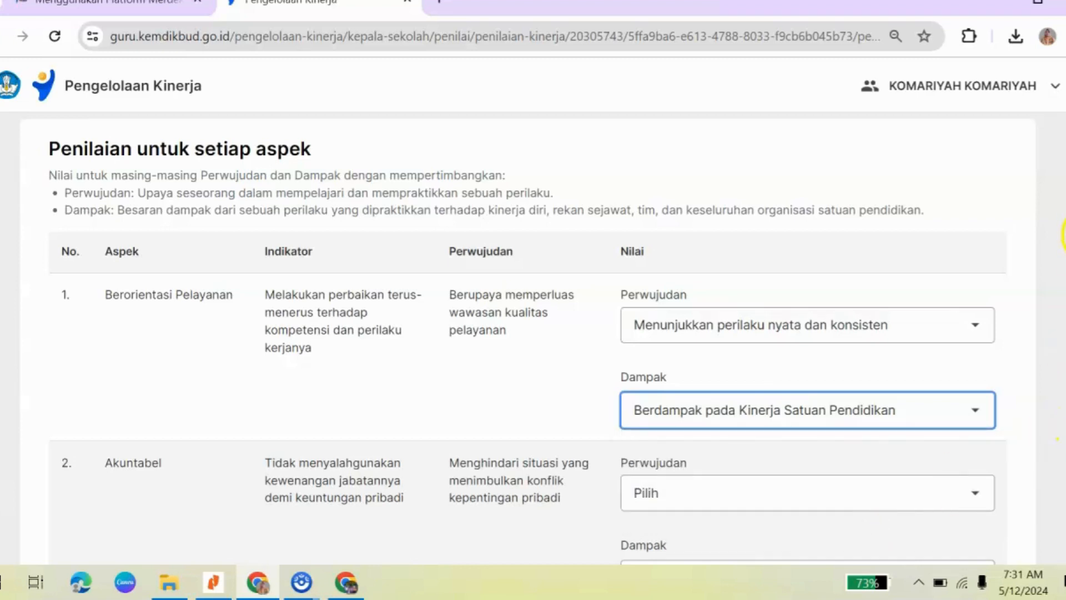
Rate Akuntabel as Menunjukkan perilaku nyata dan konsisten for Perwujudan and Berdampak pada Kinerja Satuan Pendidikan for Dampak.
scroll(527, 333, down, 5)
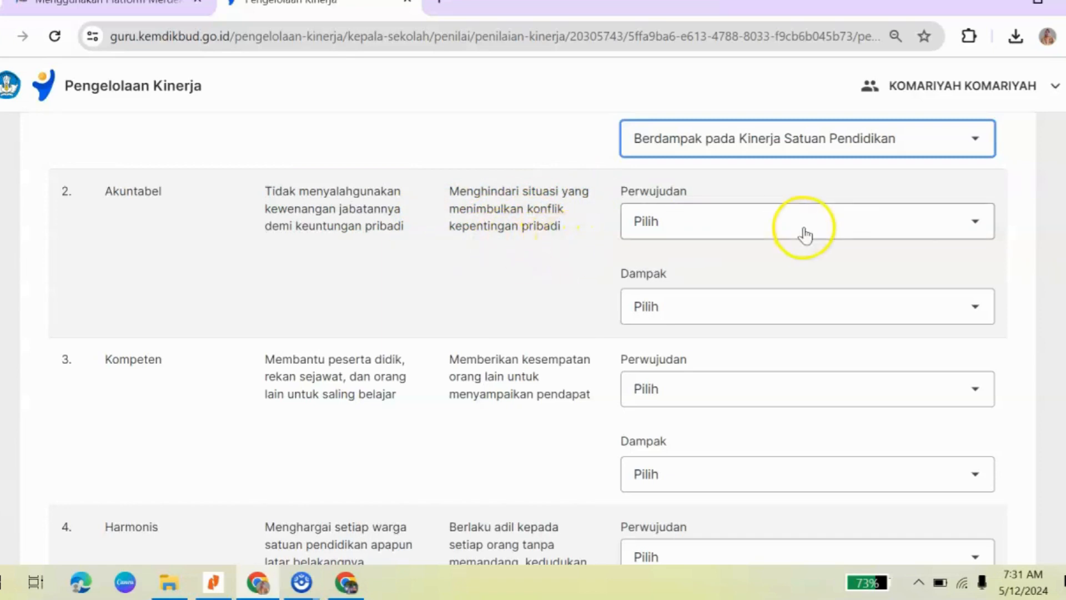
click(976, 223)
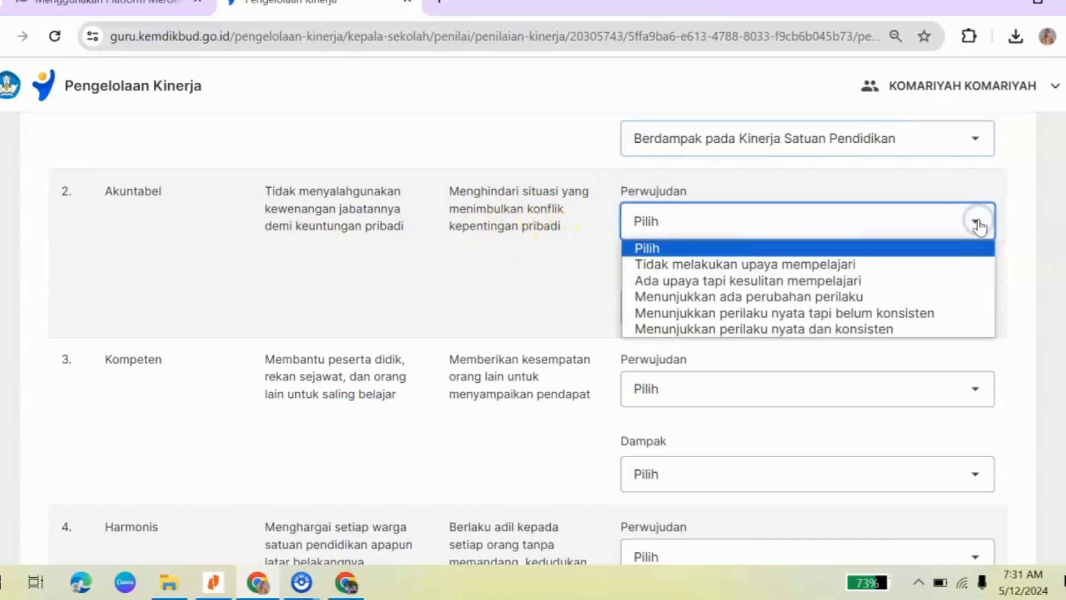
click(886, 328)
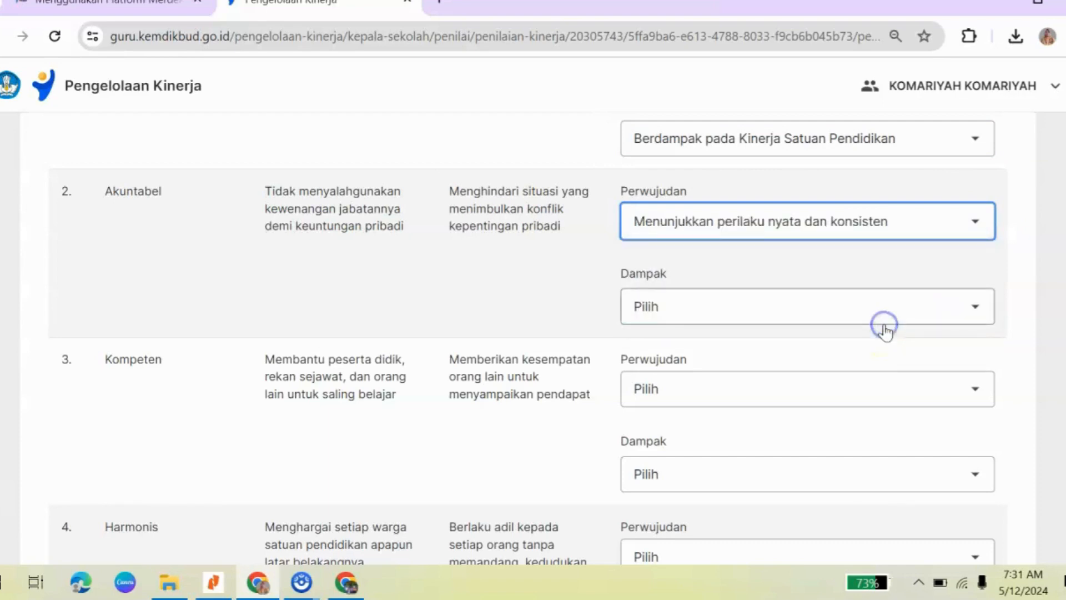
click(975, 311)
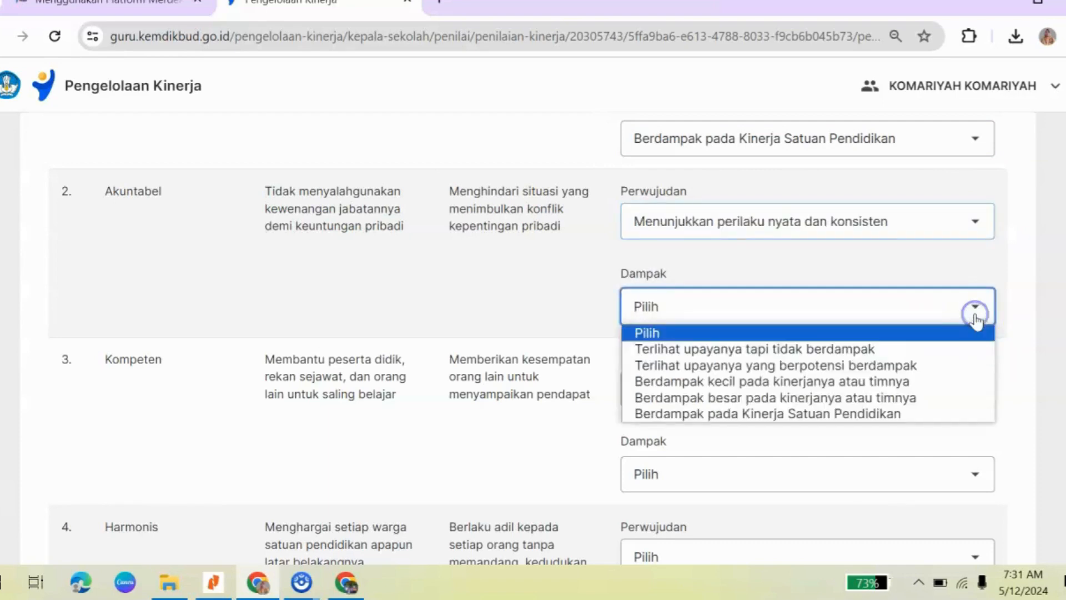
click(896, 414)
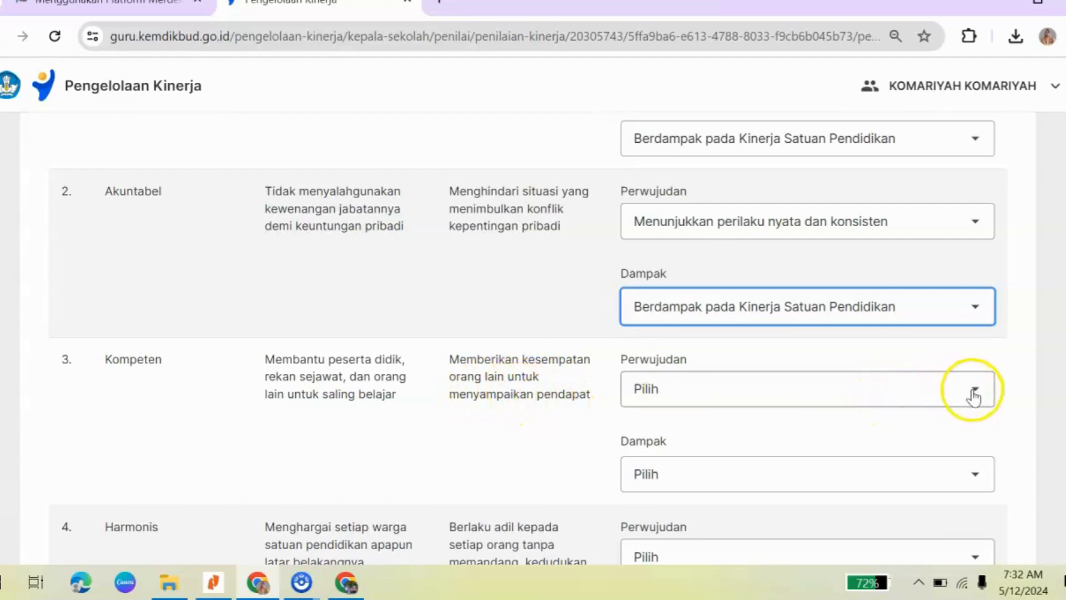
Rate Kompeten as Menunjukkan perilaku nyata dan konsisten for Perwujudan and Berdampak pada Kinerja Satuan Pendidikan for Dampak.
click(972, 392)
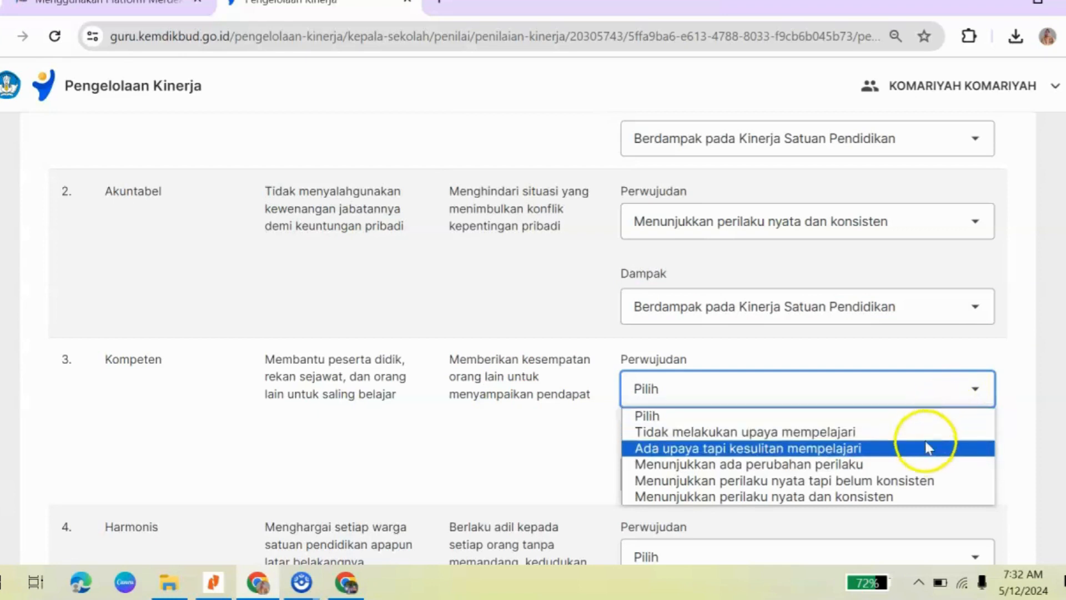
click(904, 497)
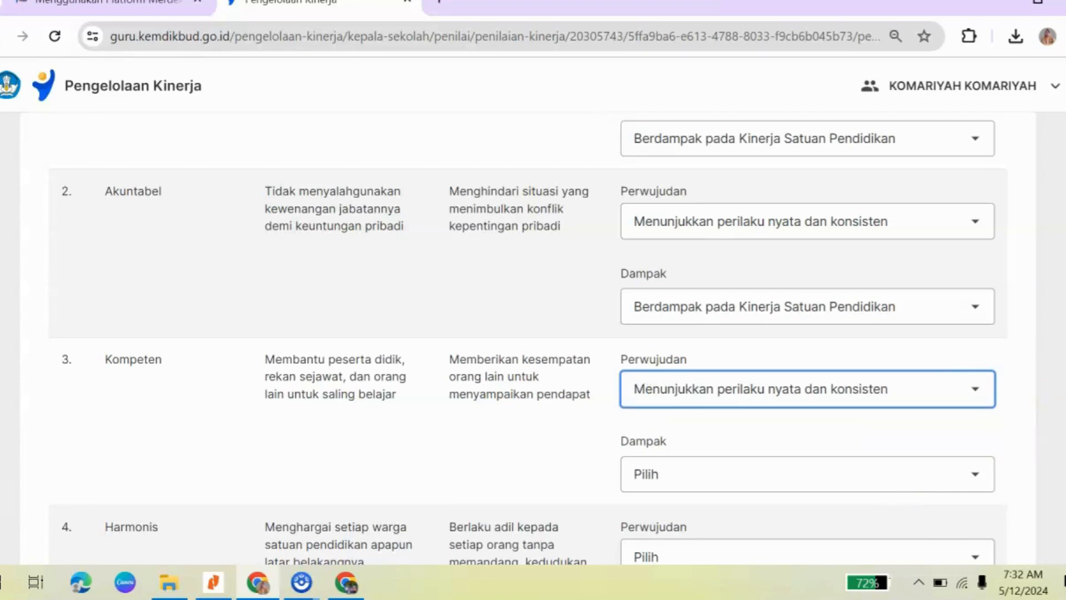
scroll(528, 339, down, 2)
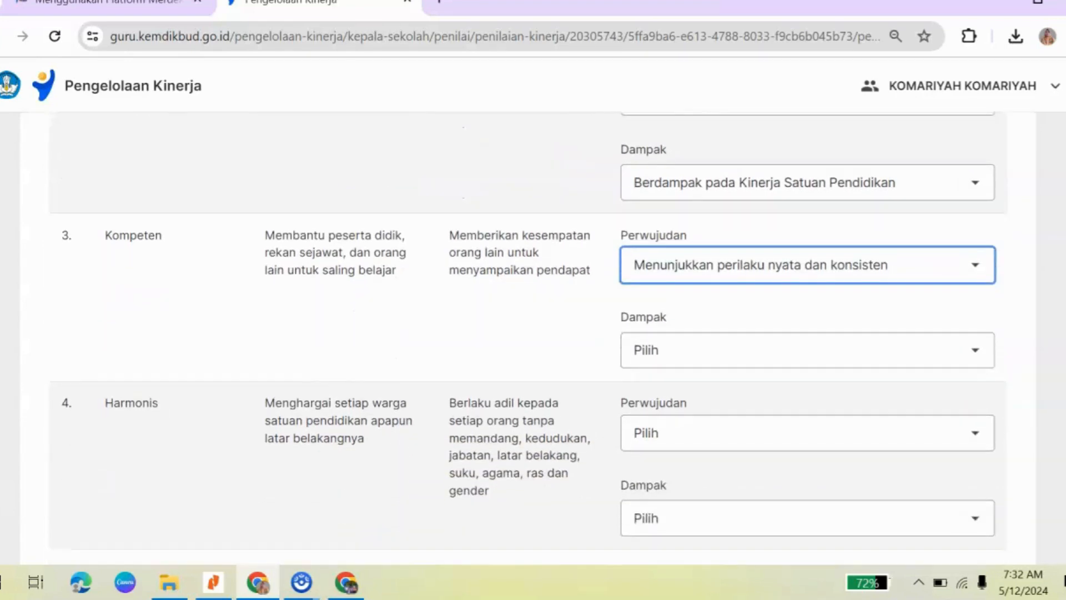
click(970, 357)
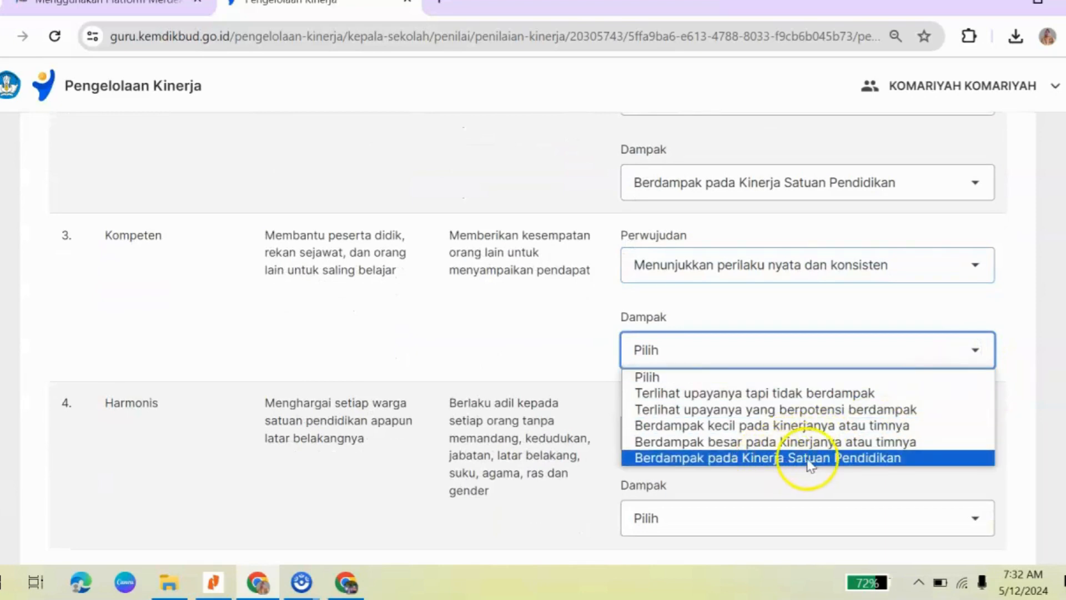
click(930, 458)
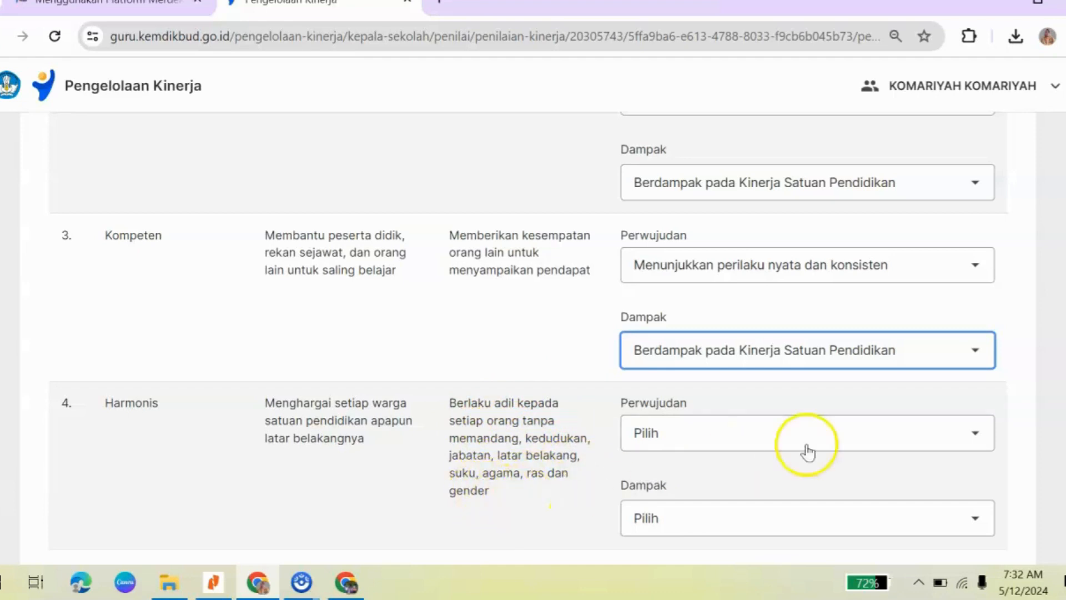
Rate Harmonis as Menunjukkan perilaku nyata dan konsisten for Perwujudan and Berdampak pada Kinerja Satuan Pendidikan for Dampak.
click(984, 438)
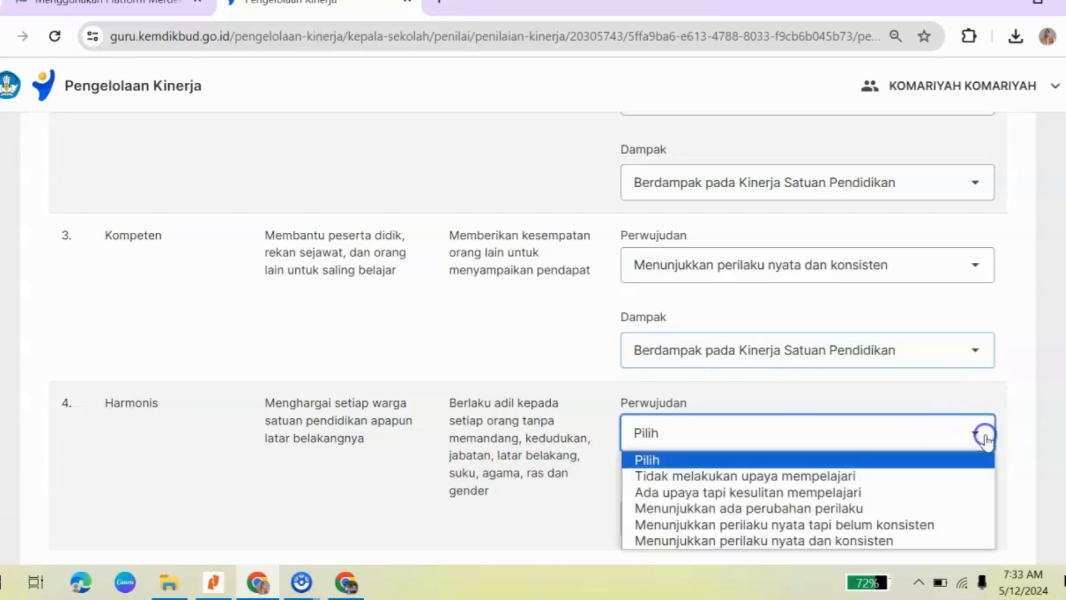
click(891, 541)
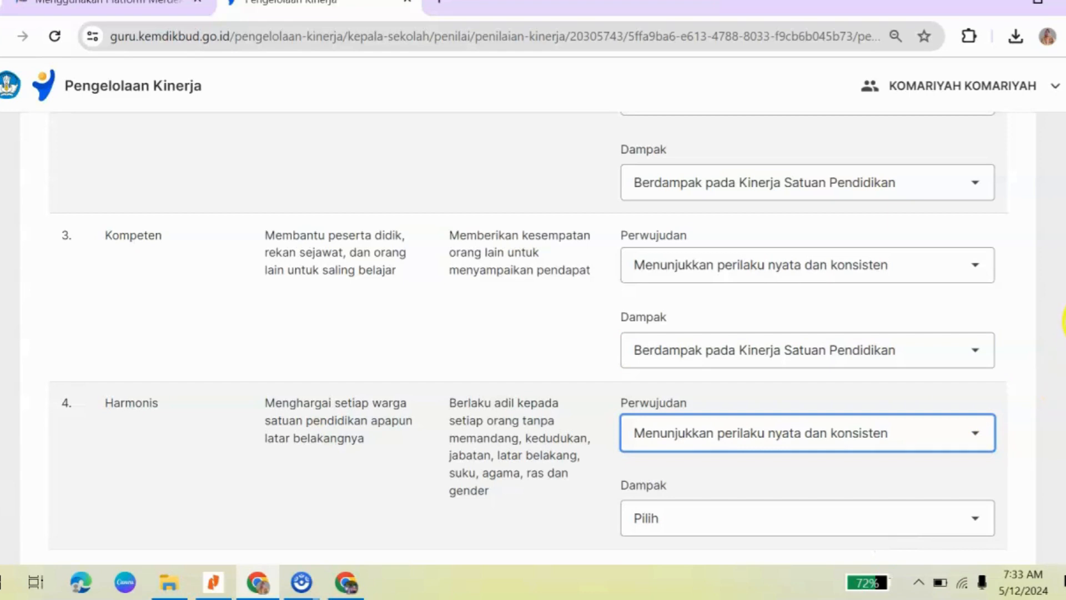
scroll(528, 334, down, 3)
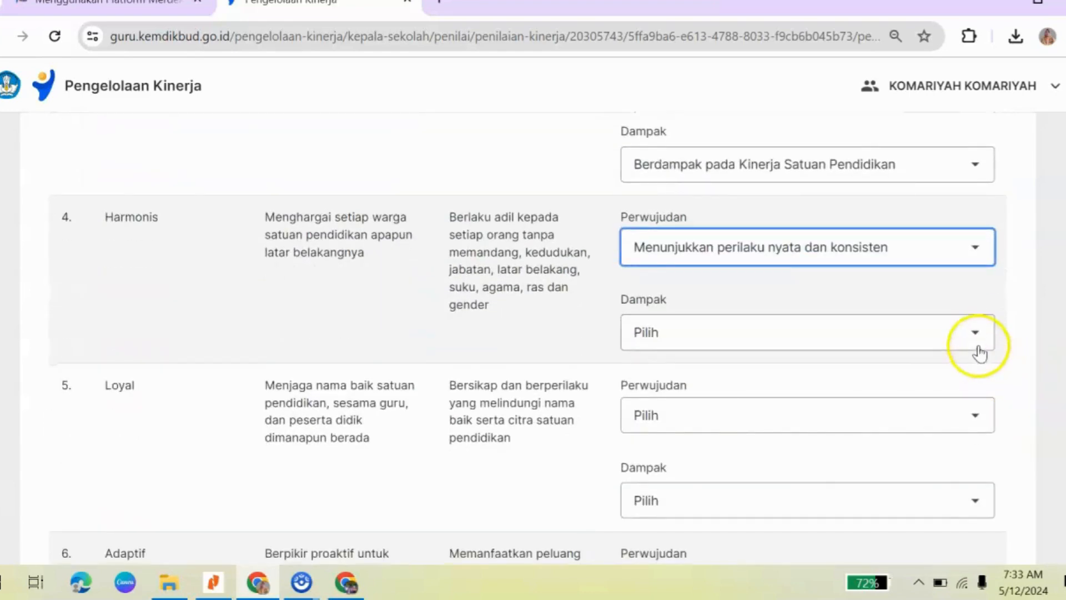
click(976, 340)
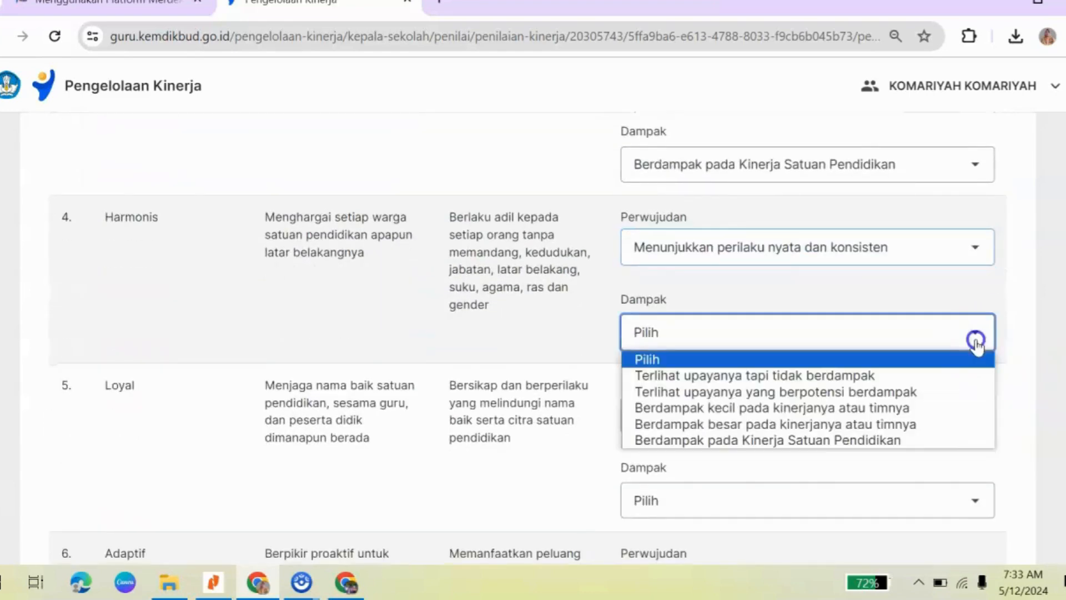
click(889, 441)
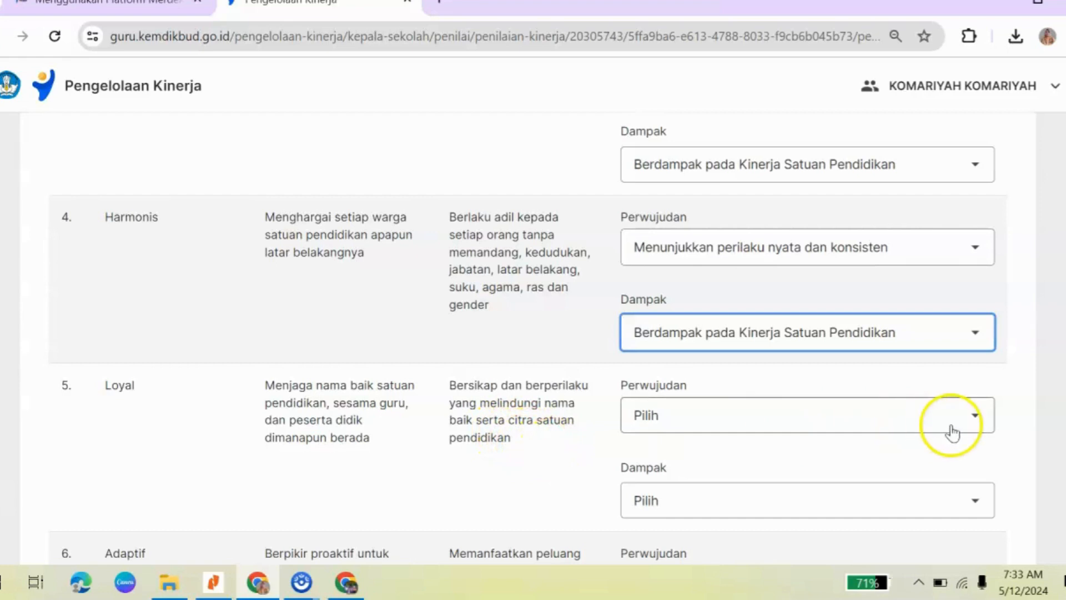
Rate Loyal as Menunjukkan perilaku nyata dan konsisten for Perwujudan and Berdampak pada Kinerja Satuan Pendidikan for Dampak.
click(973, 429)
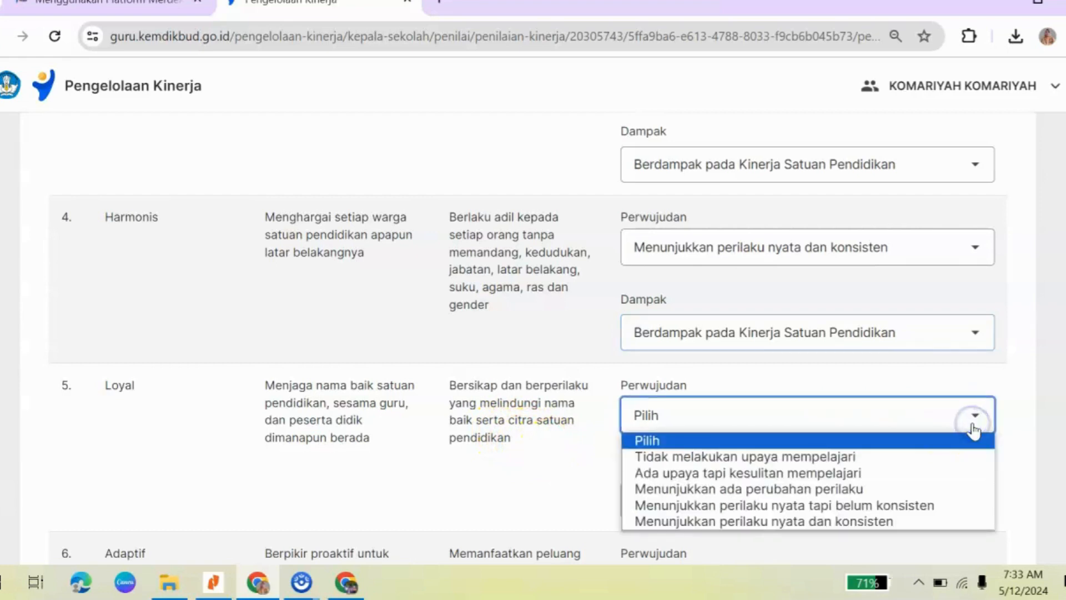
click(873, 522)
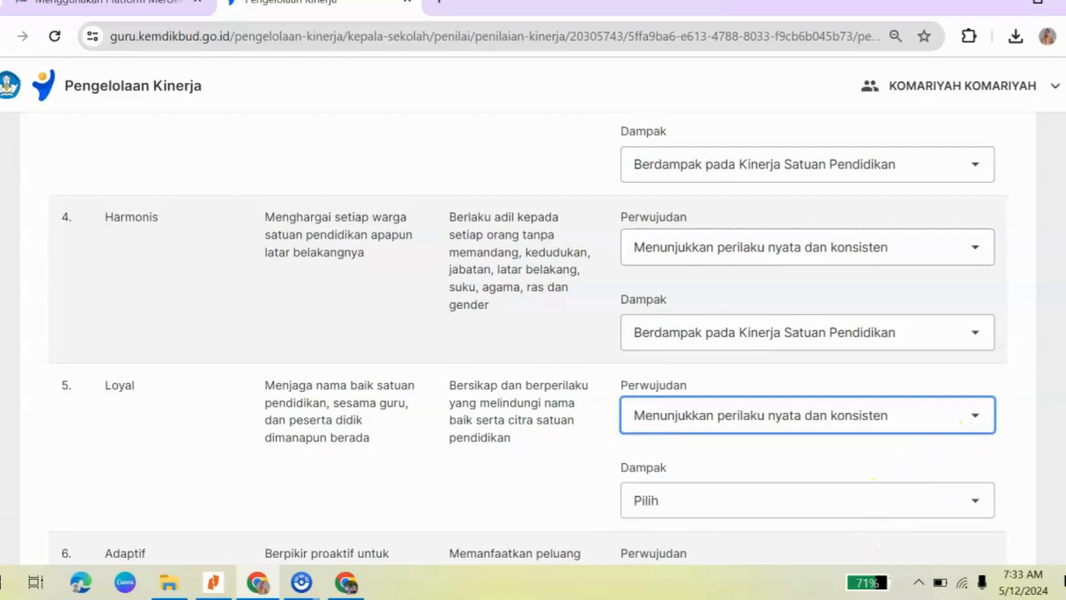
click(976, 502)
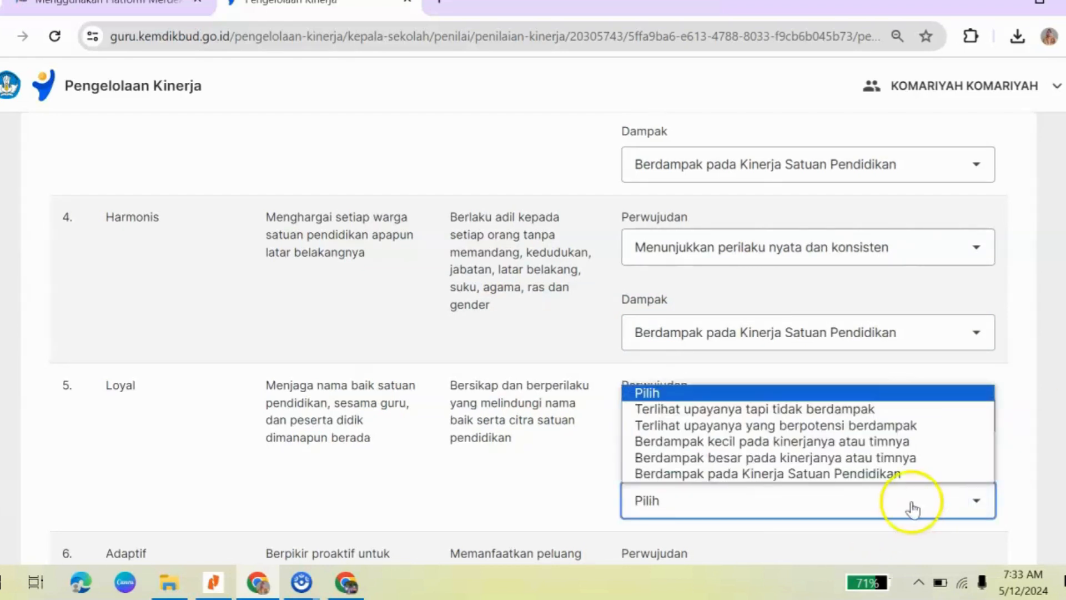
click(843, 478)
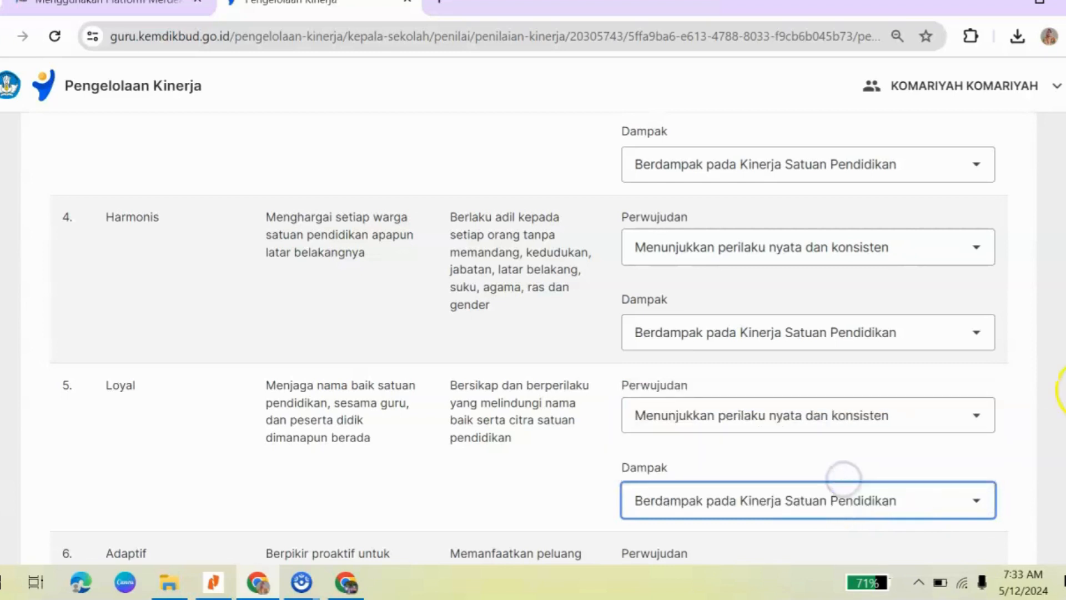
Rate Adaptif as Menunjukkan perilaku nyata tapi belum konsisten for Perwujudan and Berdampak besar pada kinerjanya atau timnya for Dampak.
scroll(532, 364, down, 5)
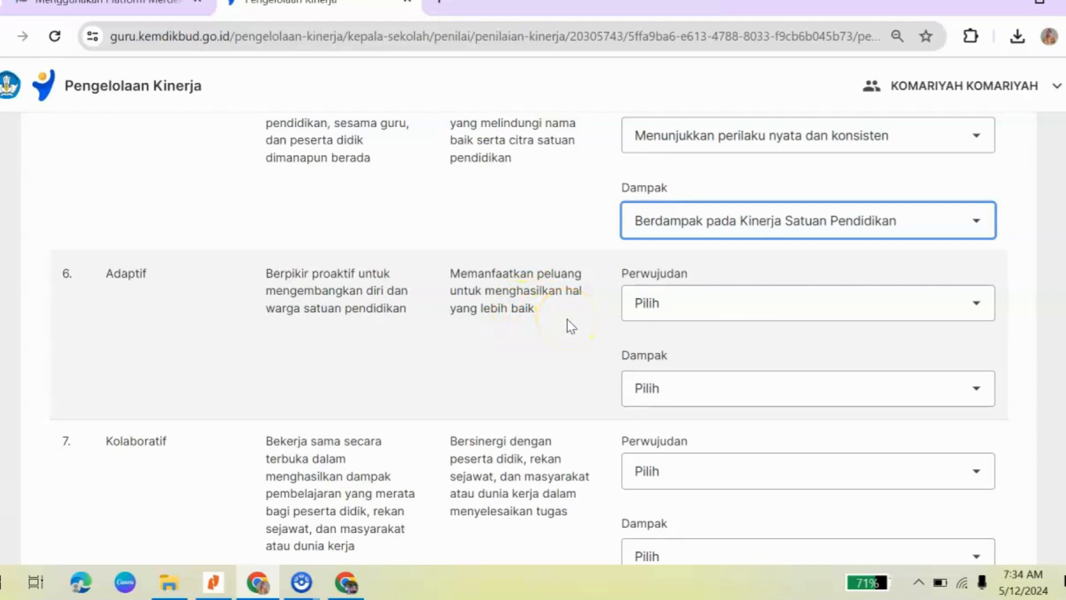
click(977, 306)
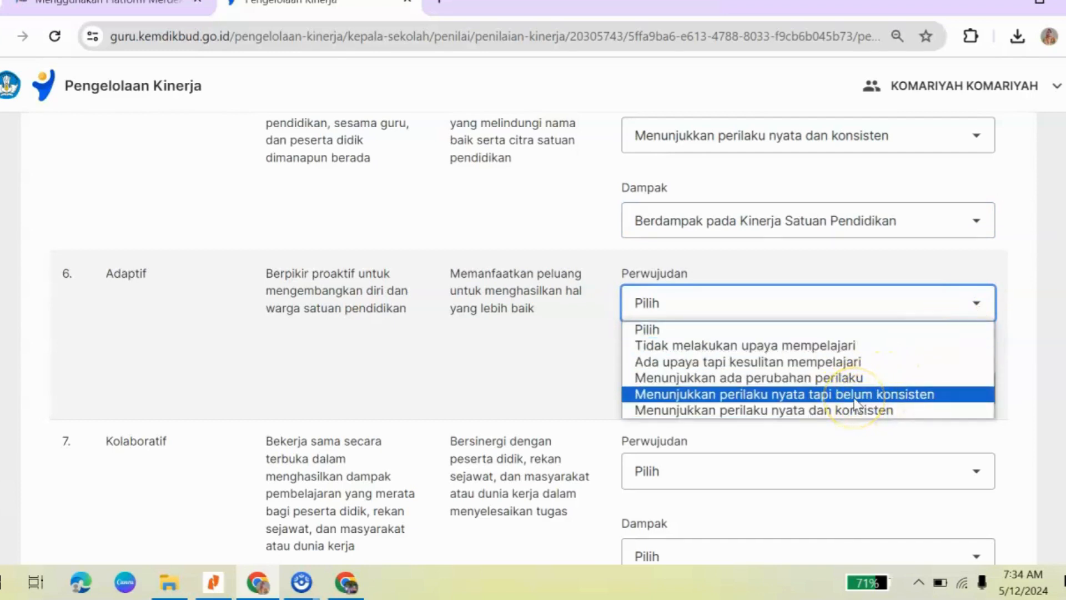
click(887, 397)
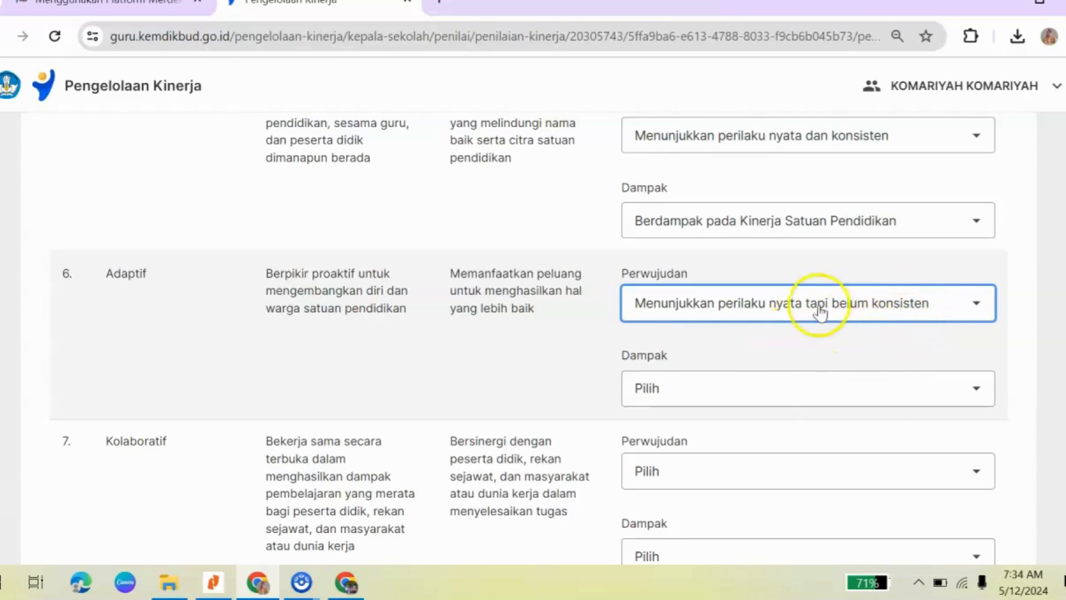
click(976, 395)
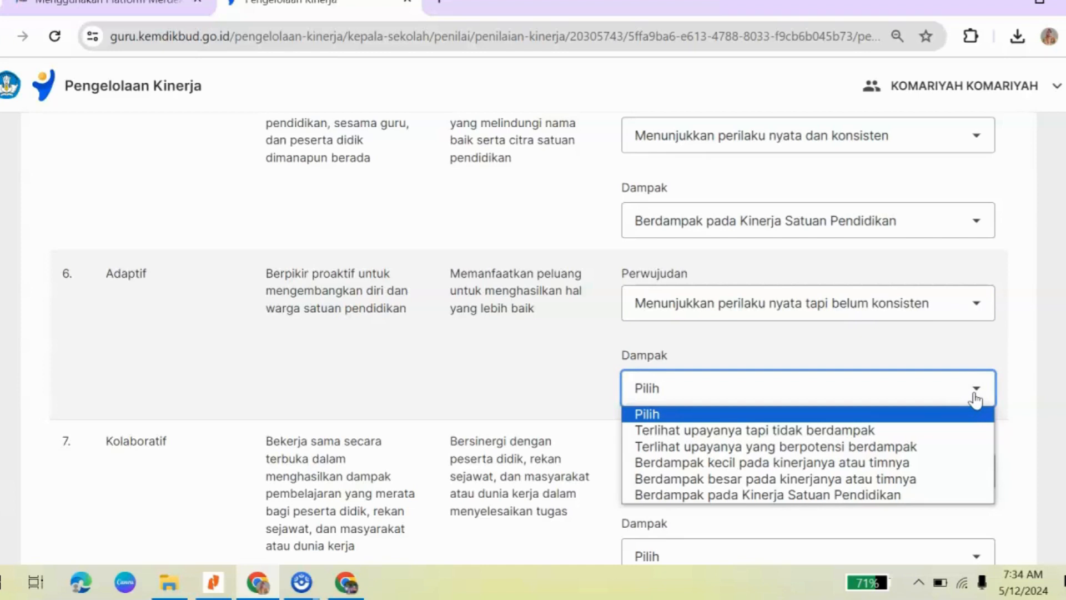
click(901, 485)
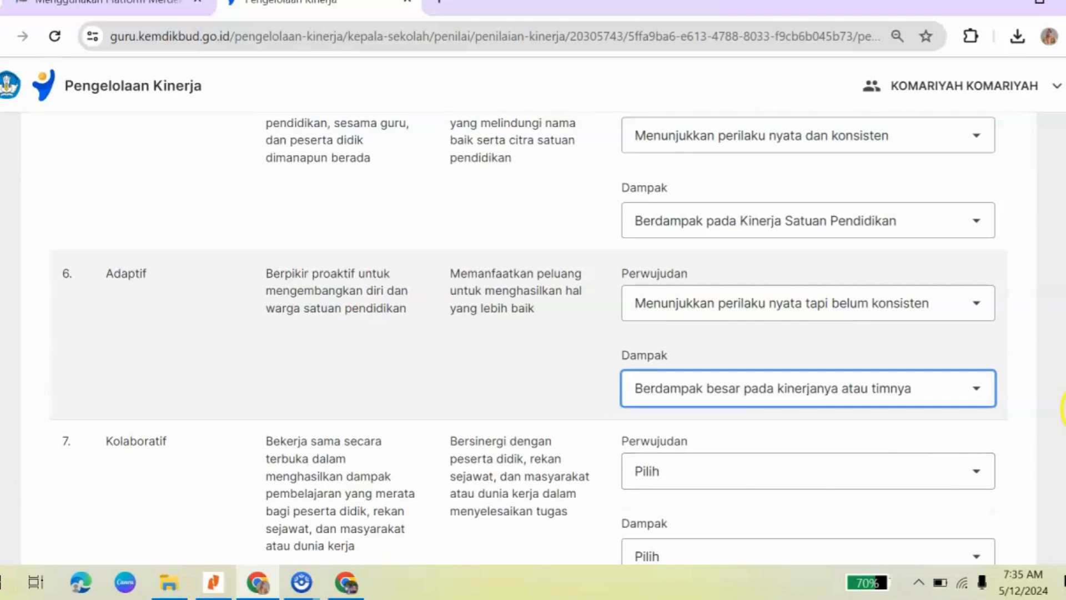
Rate Kolaboratif as Menunjukkan perilaku nyata dan konsisten for Perwujudan and Berdampak pada Kinerja Satuan Pendidikan for Dampak.
scroll(533, 333, down, 2)
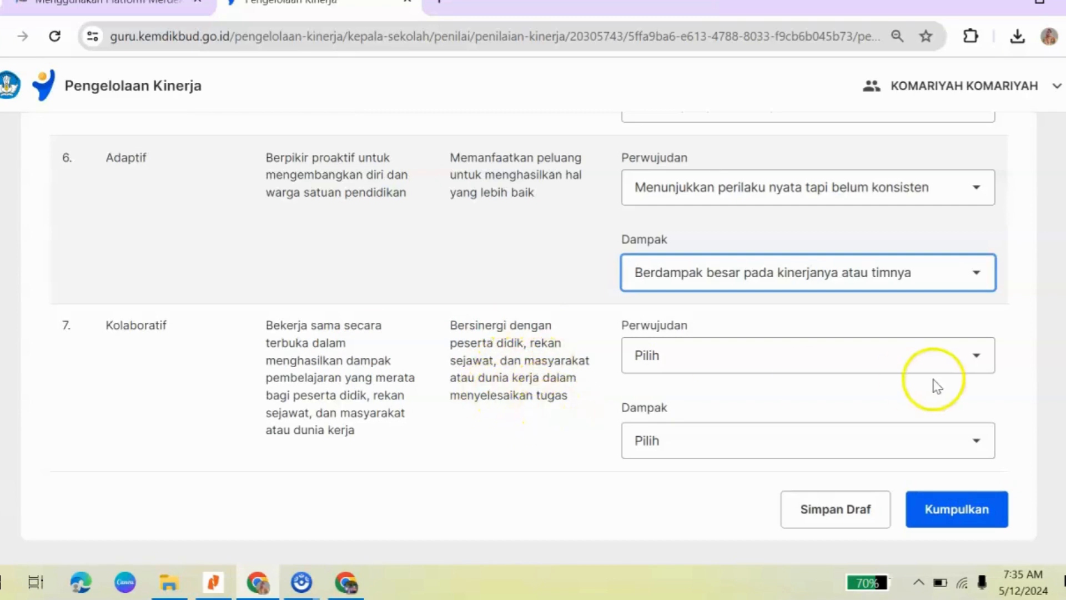
click(978, 360)
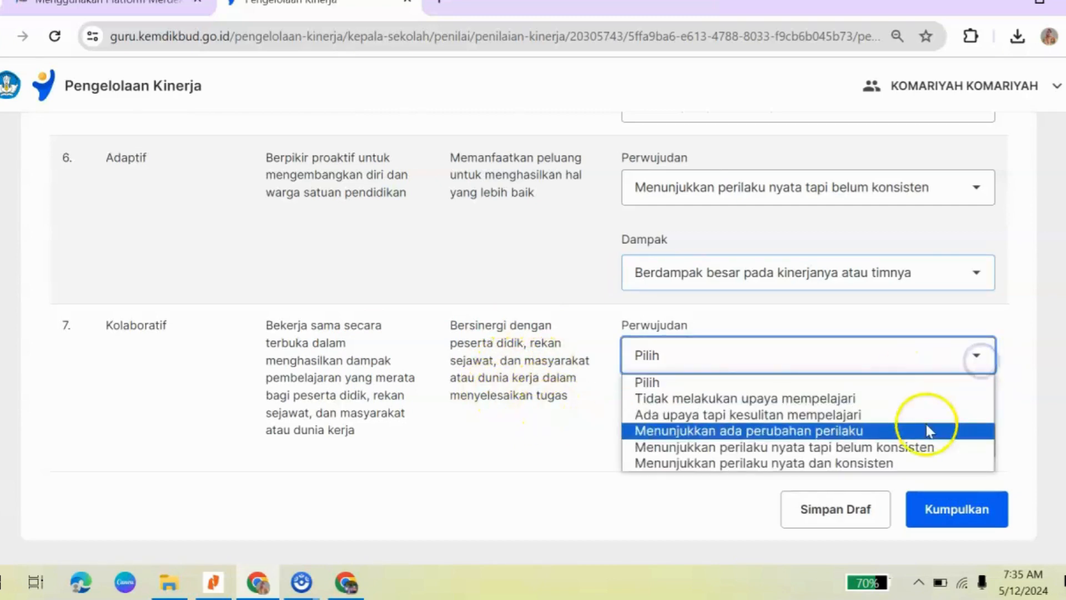
click(914, 464)
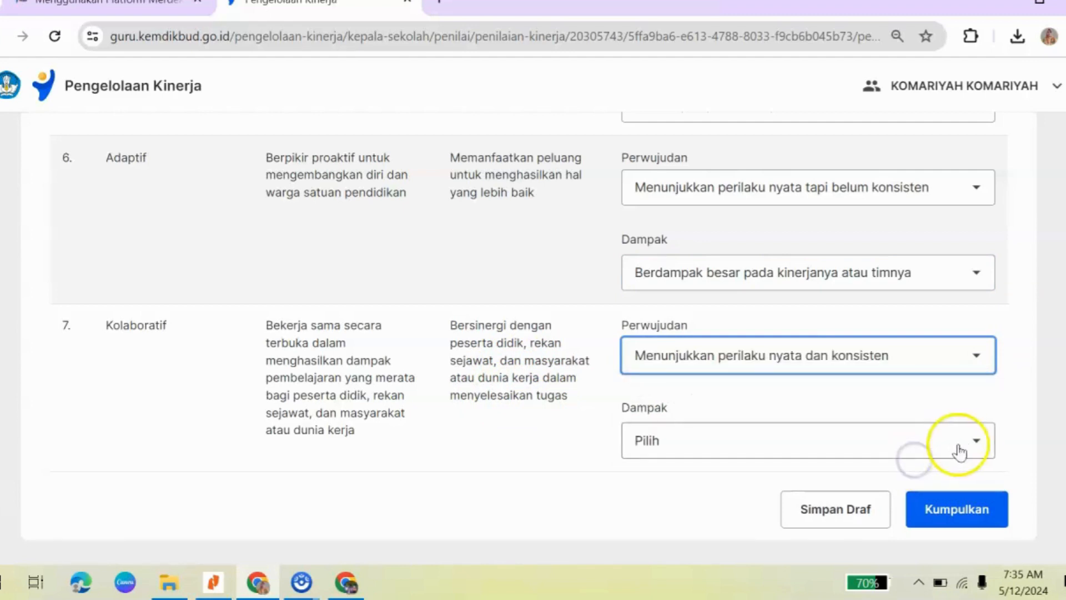
click(978, 444)
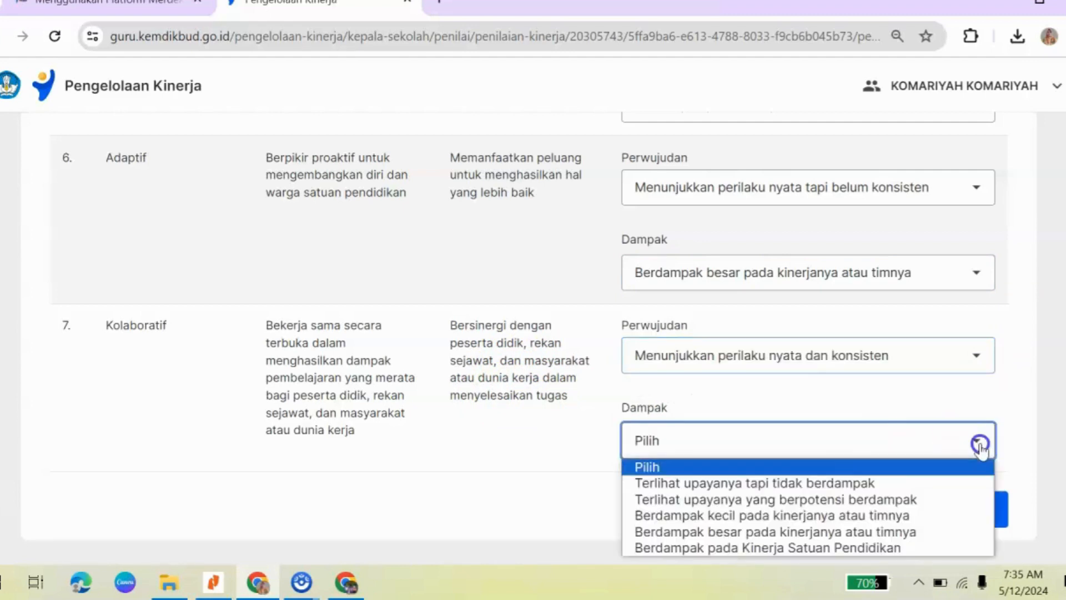
click(914, 549)
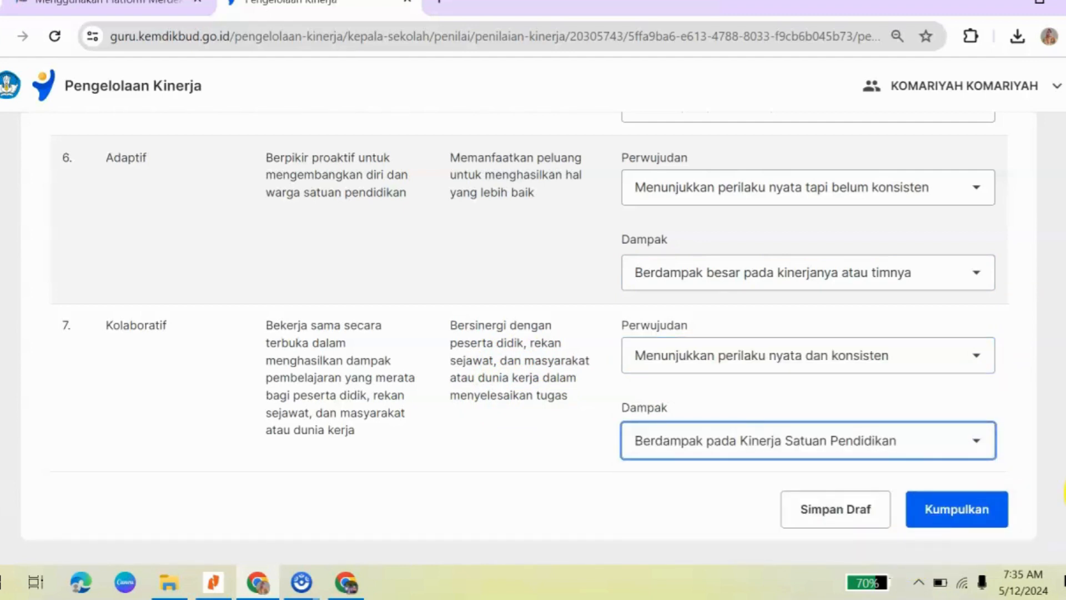
Review the Perwujudan and Dampak ratings of all seven aspects, keeping Menunjukkan perilaku nyata dan konsisten as Perwujudan for Berorientasi Pelayanan.
scroll(530, 338, up, 15)
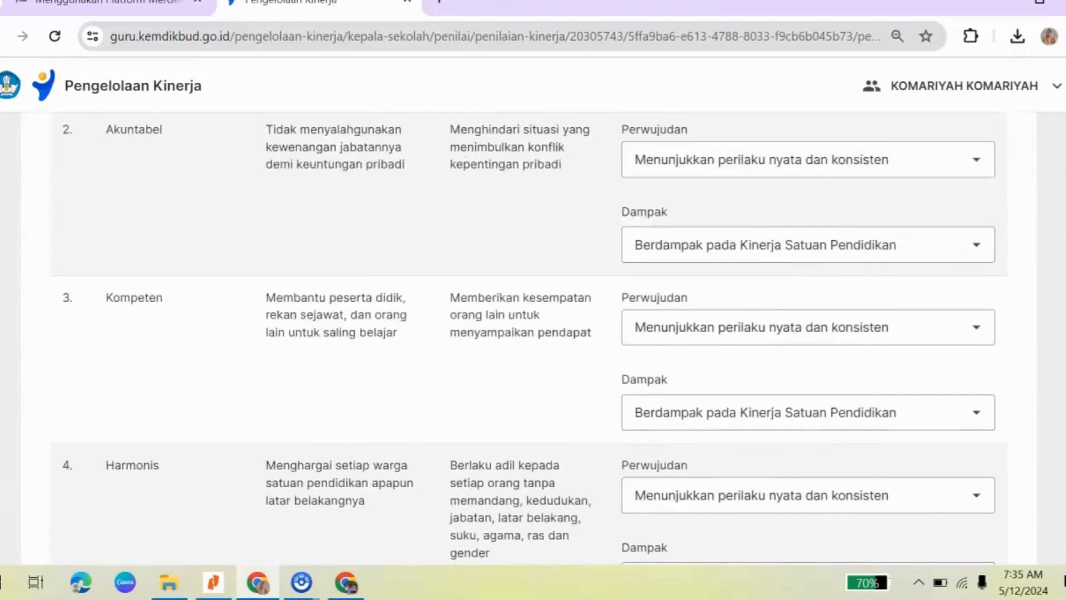
scroll(528, 337, up, 3)
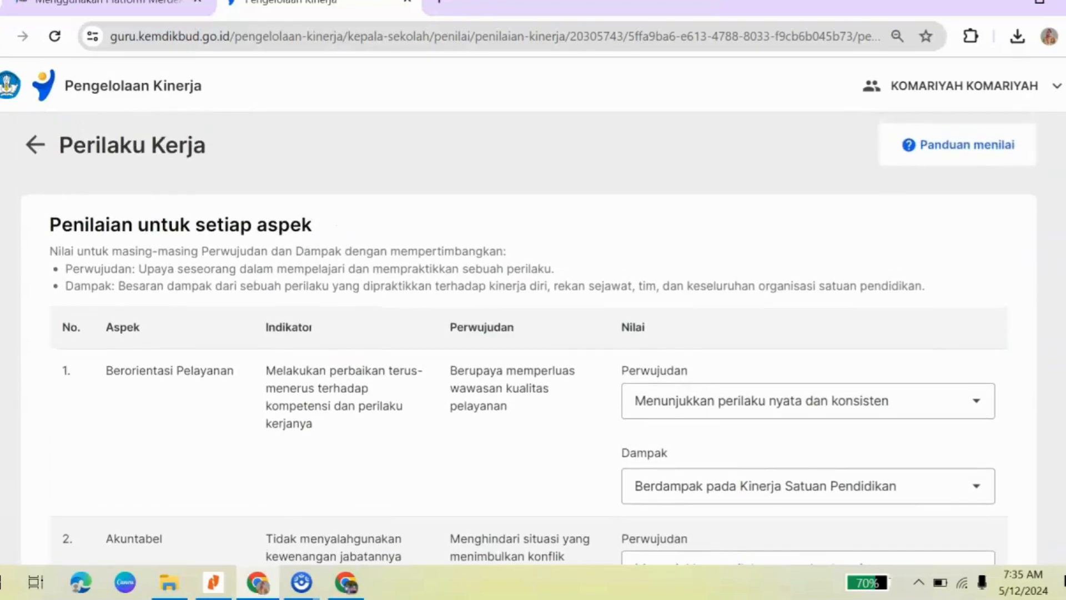
scroll(529, 344, down, 6)
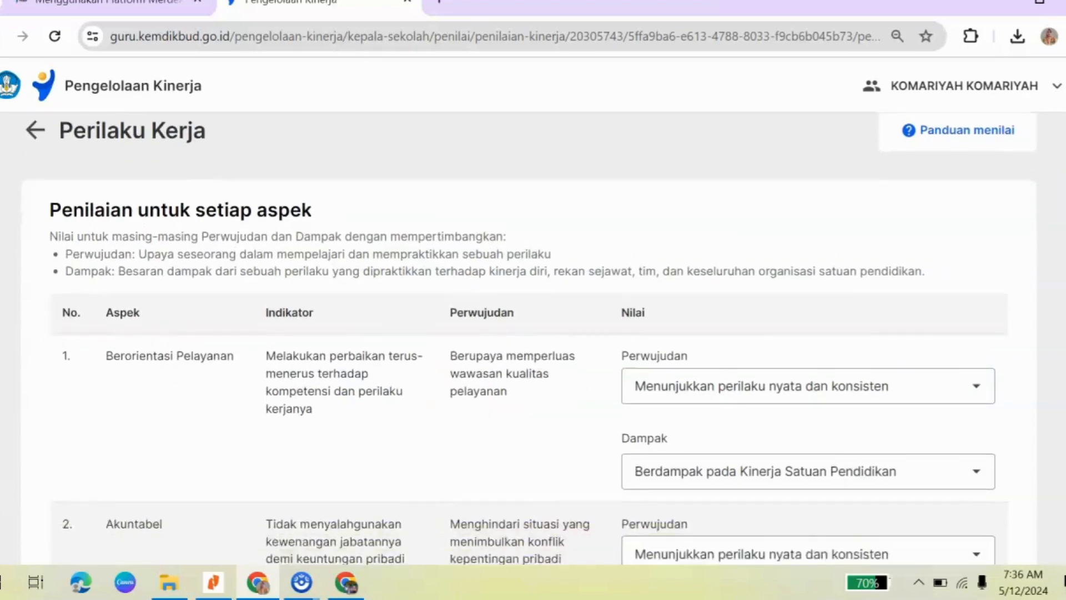
scroll(529, 338, down, 10)
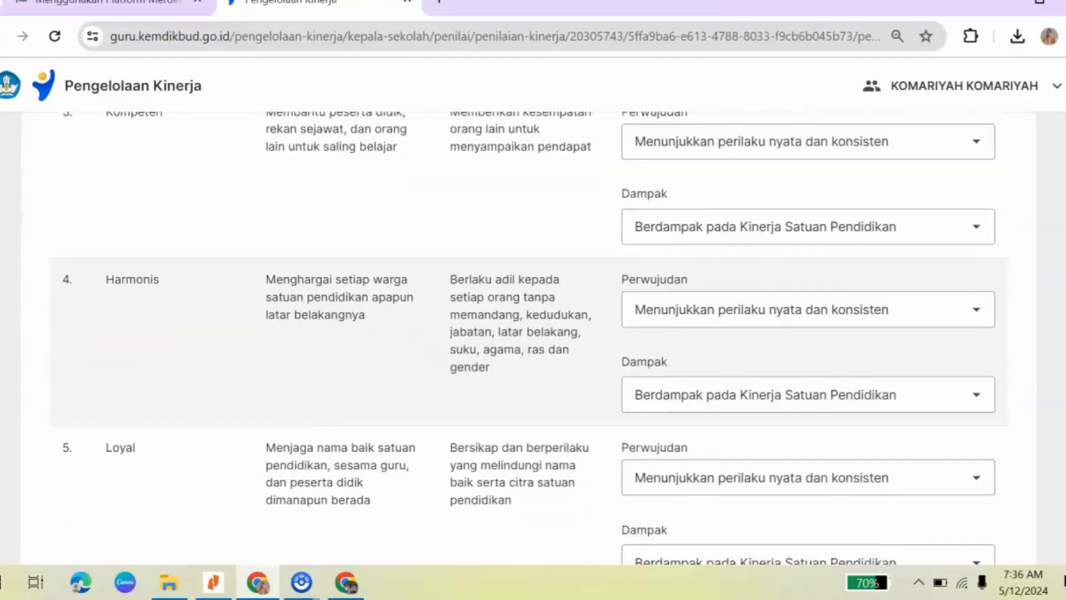
scroll(923, 255, down, 1)
scroll(923, 256, up, 10)
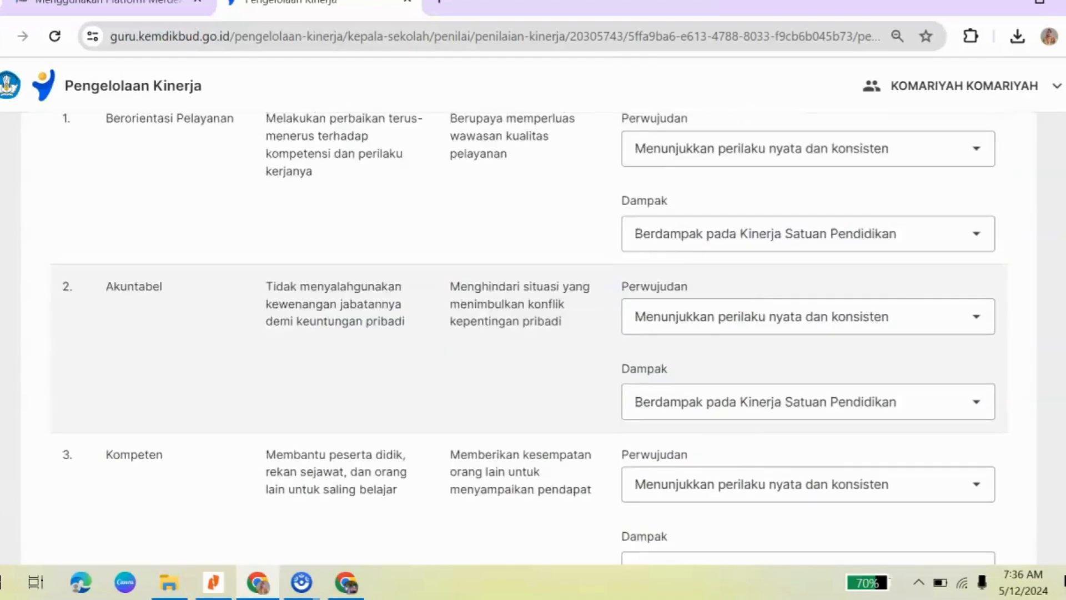
click(975, 243)
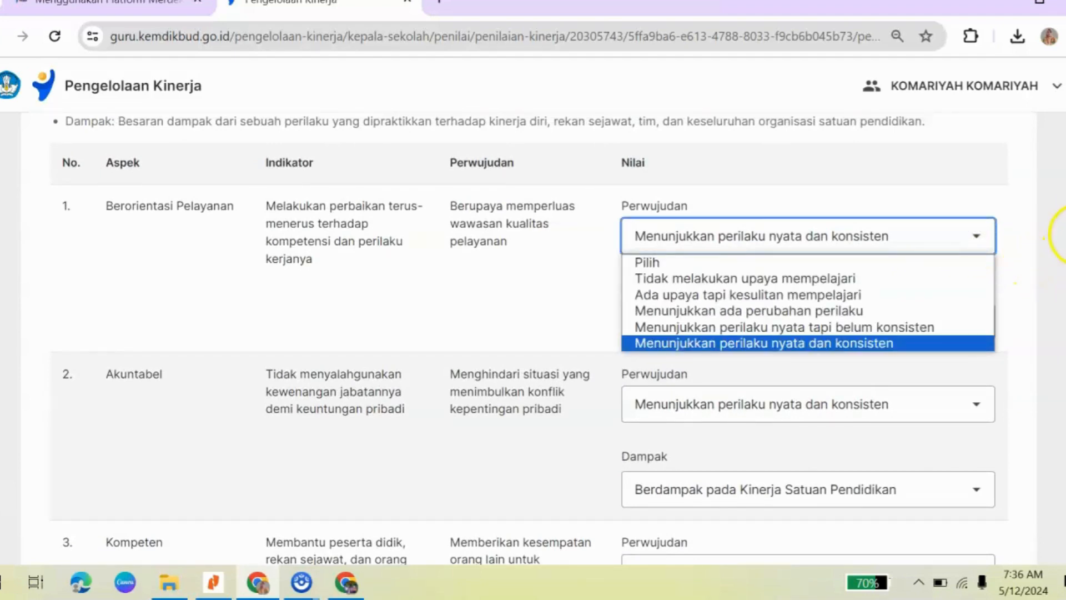
click(965, 343)
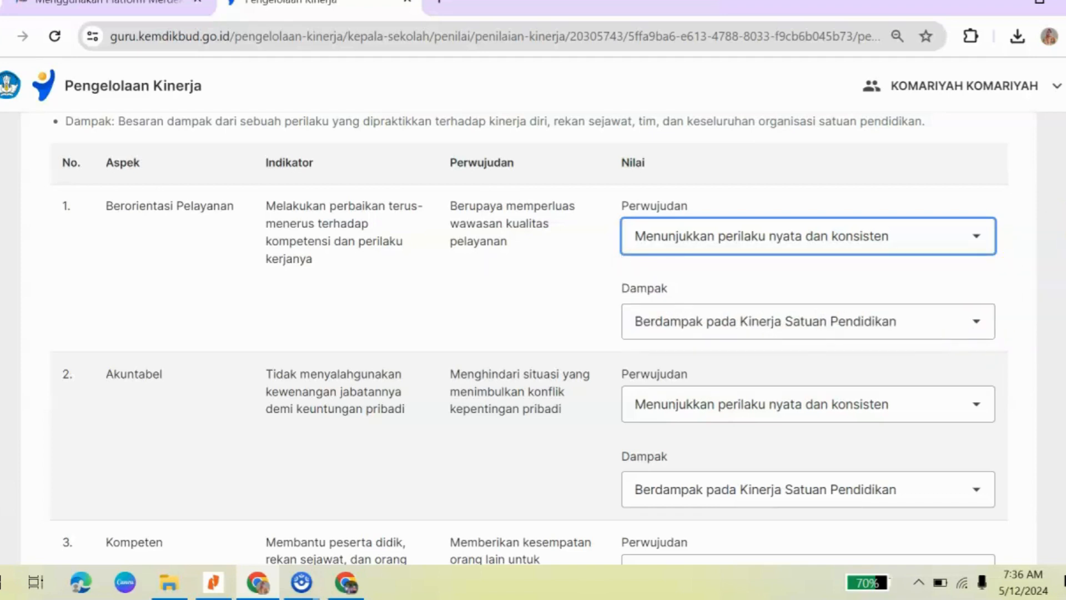
scroll(529, 338, down, 4)
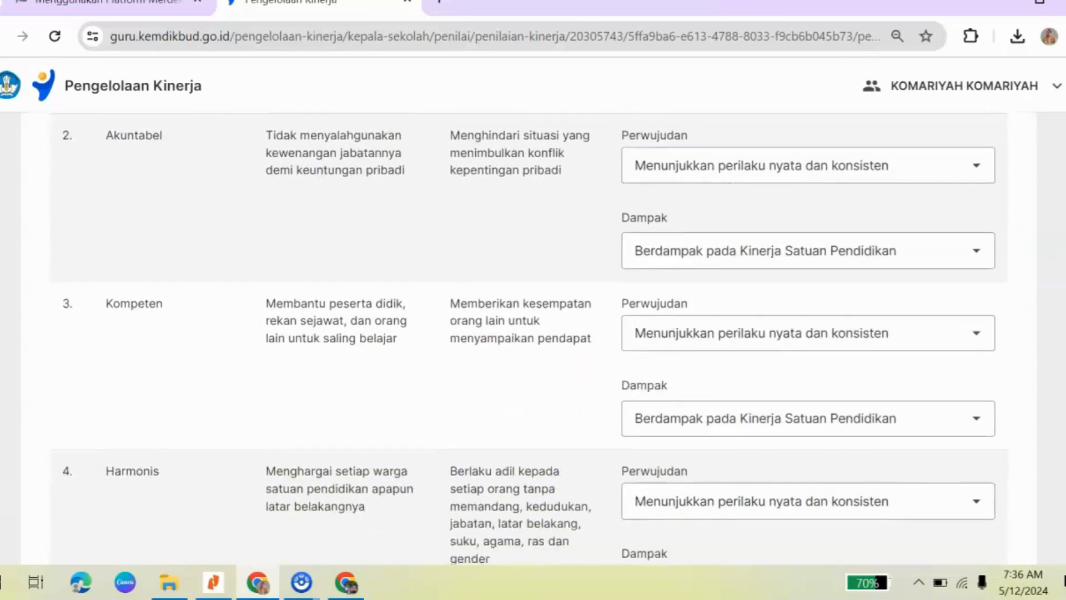
scroll(529, 338, down, 3)
scroll(528, 339, down, 8)
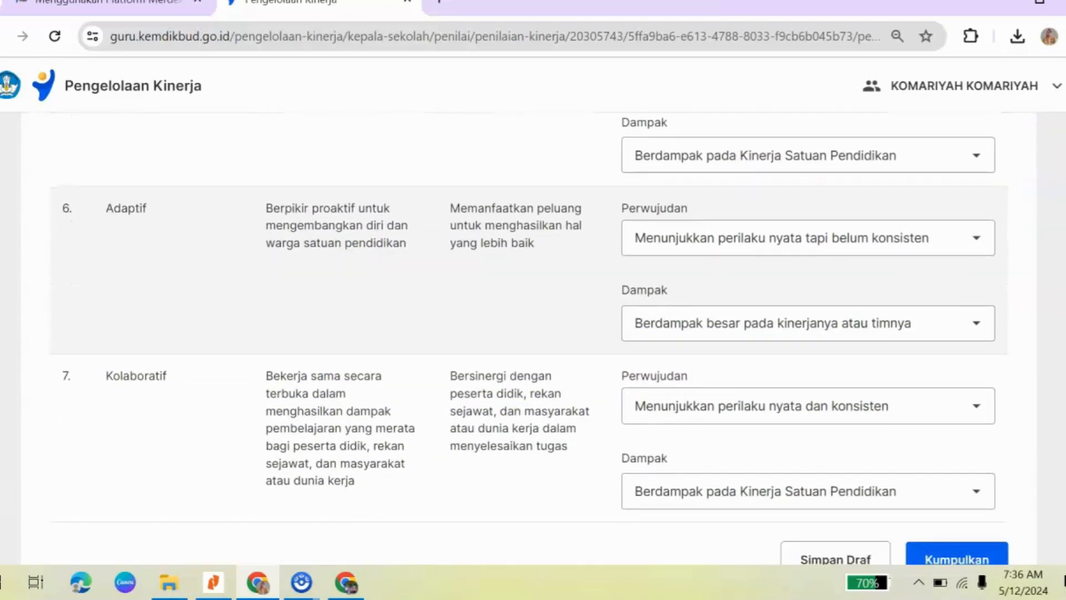
scroll(1064, 436, down, 1)
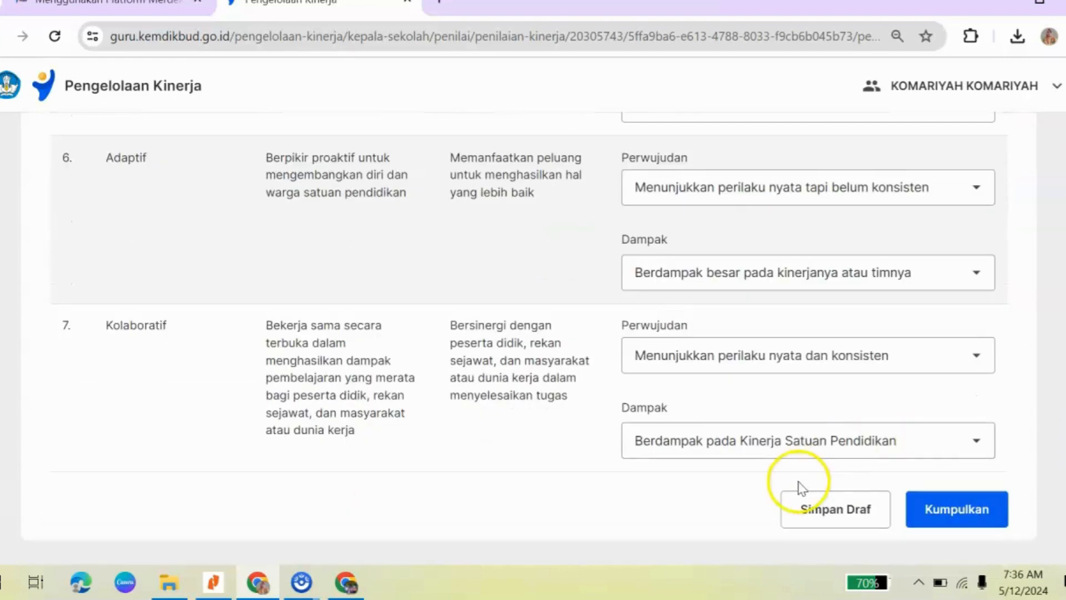
Submit the Perilaku Kerja ratings, declaring that the values are appropriate (Saya menyatakan bahwa nilai sudah sesuai).
click(951, 520)
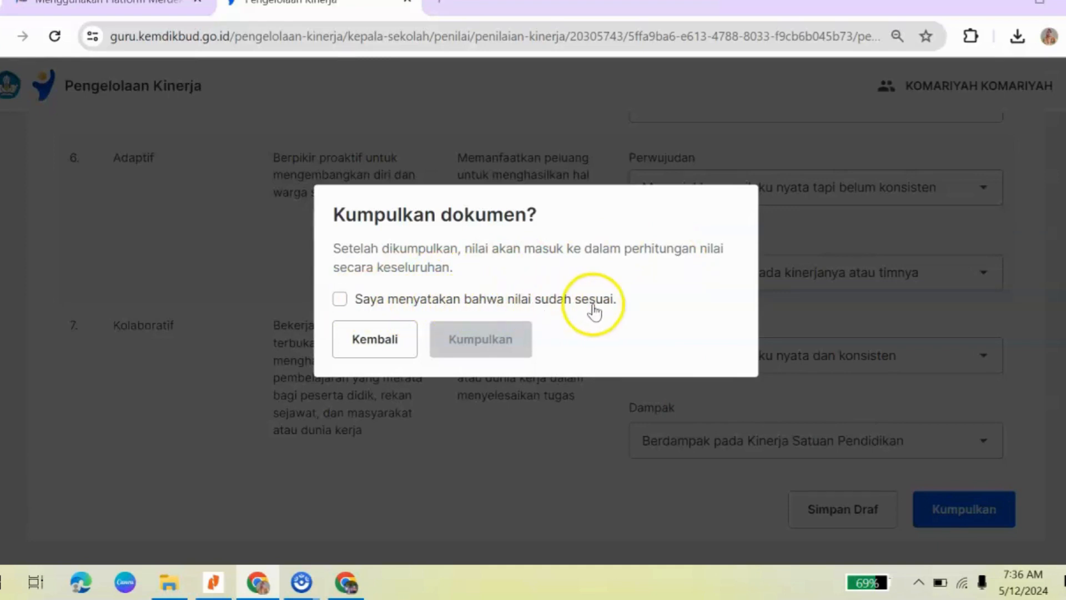
click(341, 302)
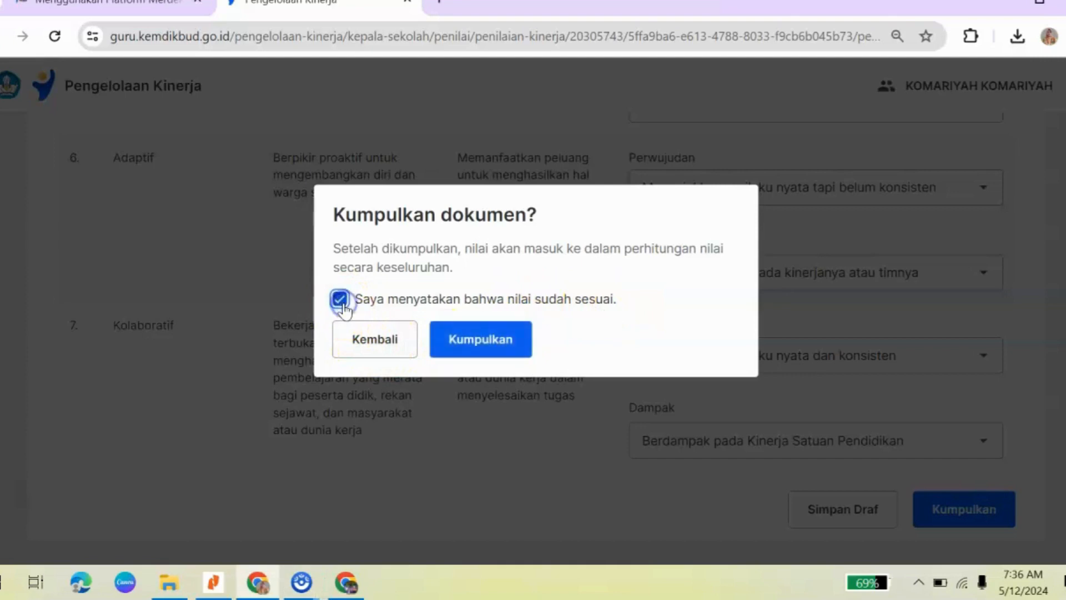
click(497, 344)
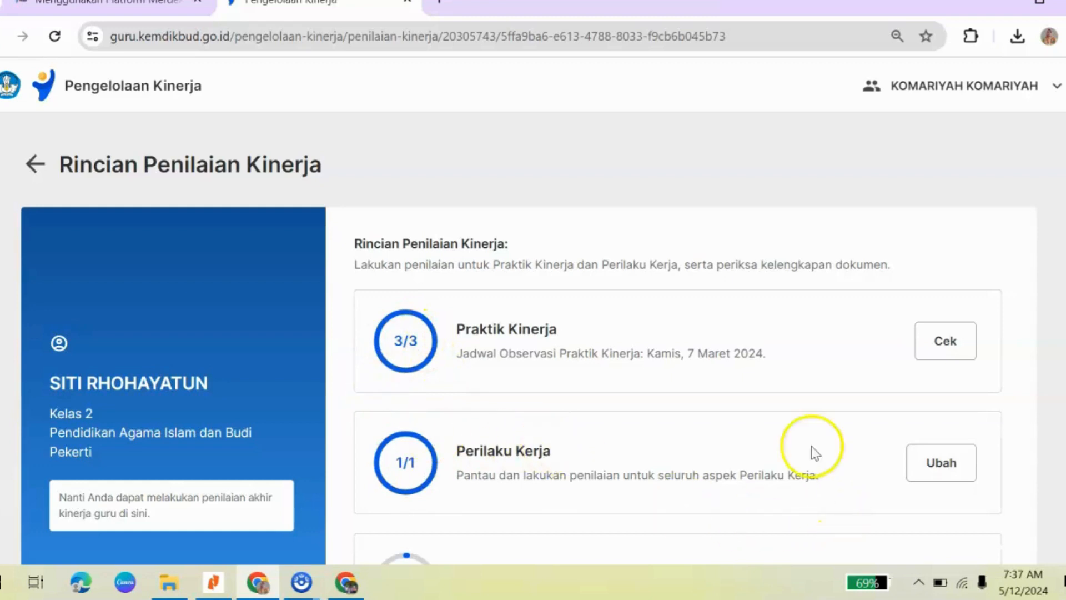
Reopen the submitted Perilaku Kerja assessment for changes, continue past the rating guidance, and review the aspect ratings.
click(941, 473)
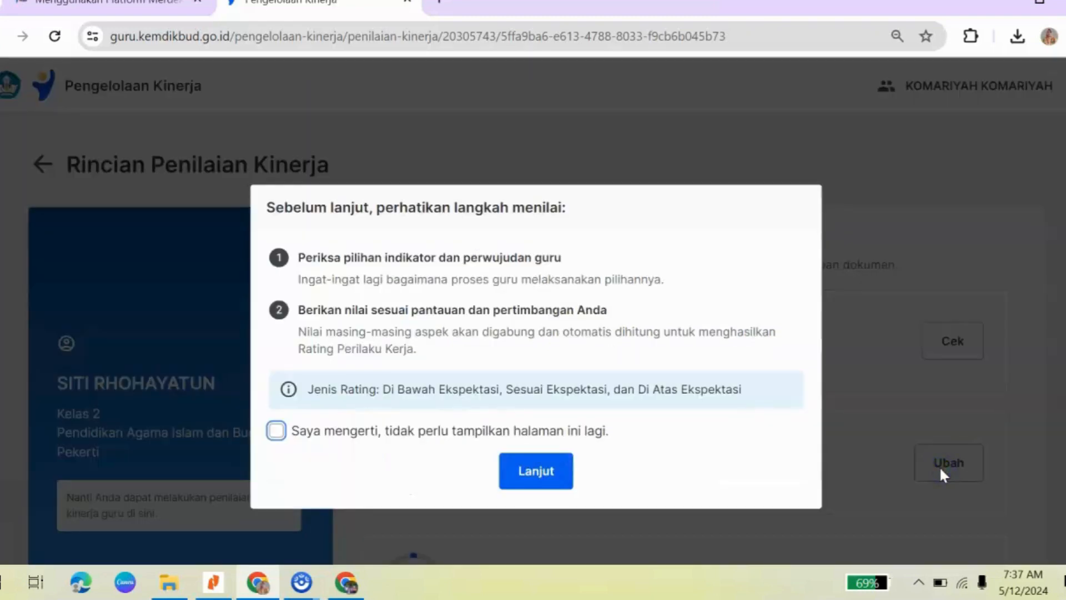
click(532, 469)
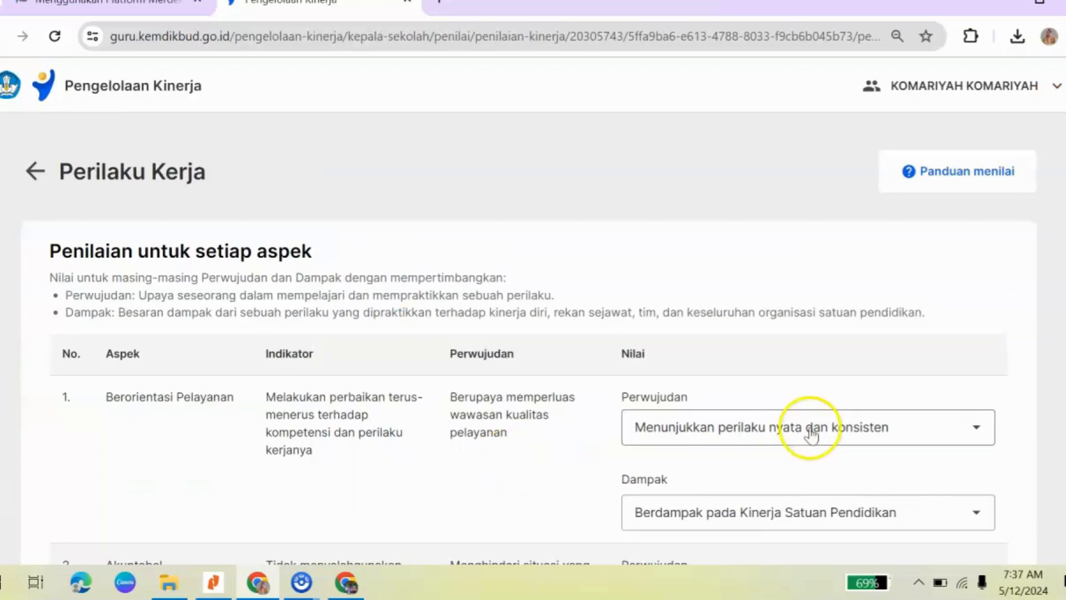
scroll(531, 337, down, 15)
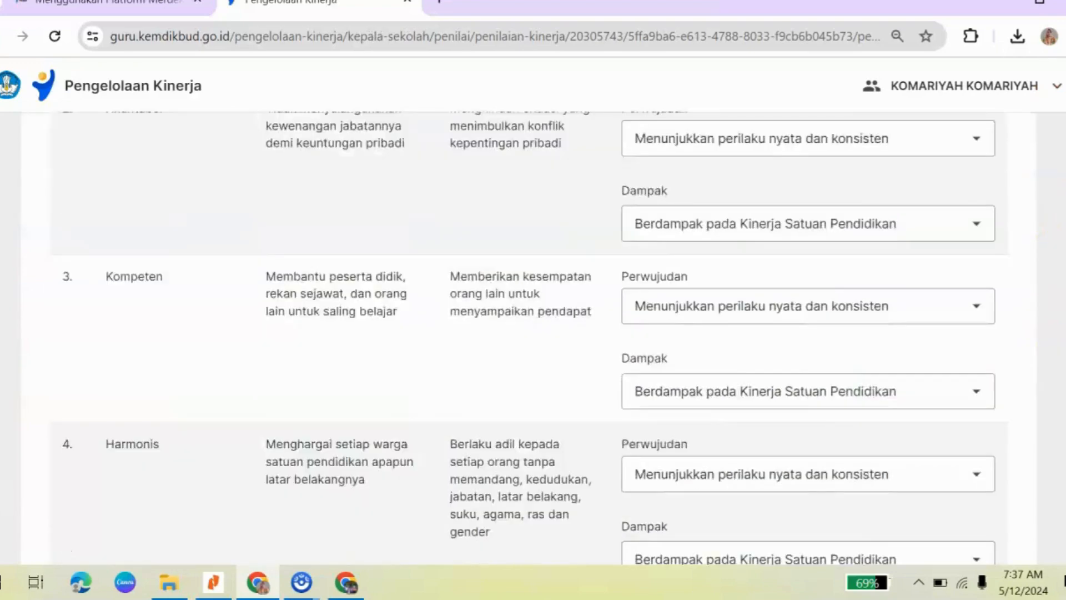
scroll(530, 337, up, 15)
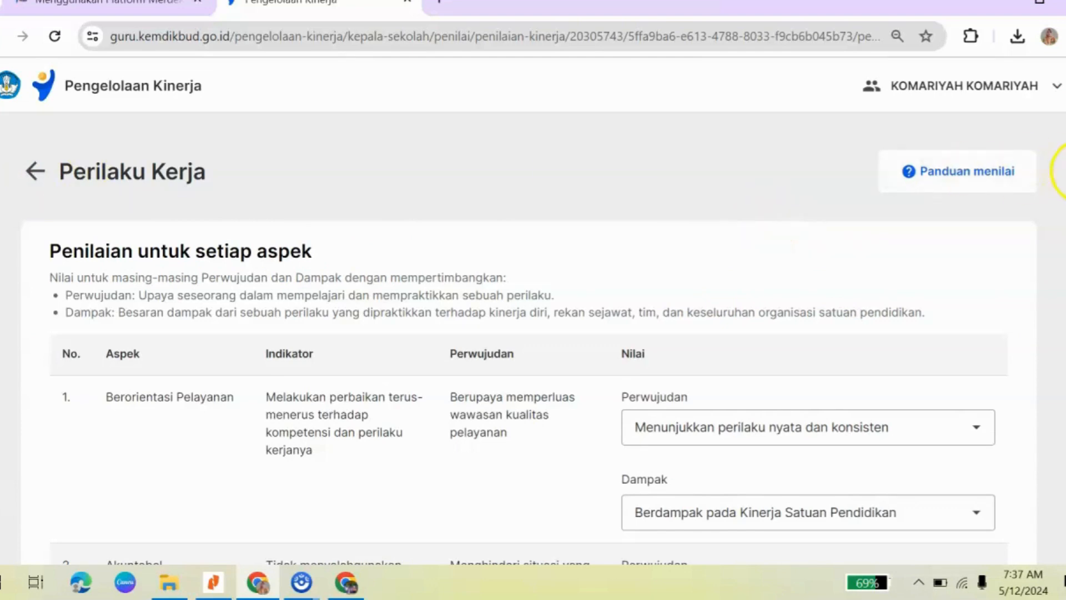
scroll(528, 333, down, 15)
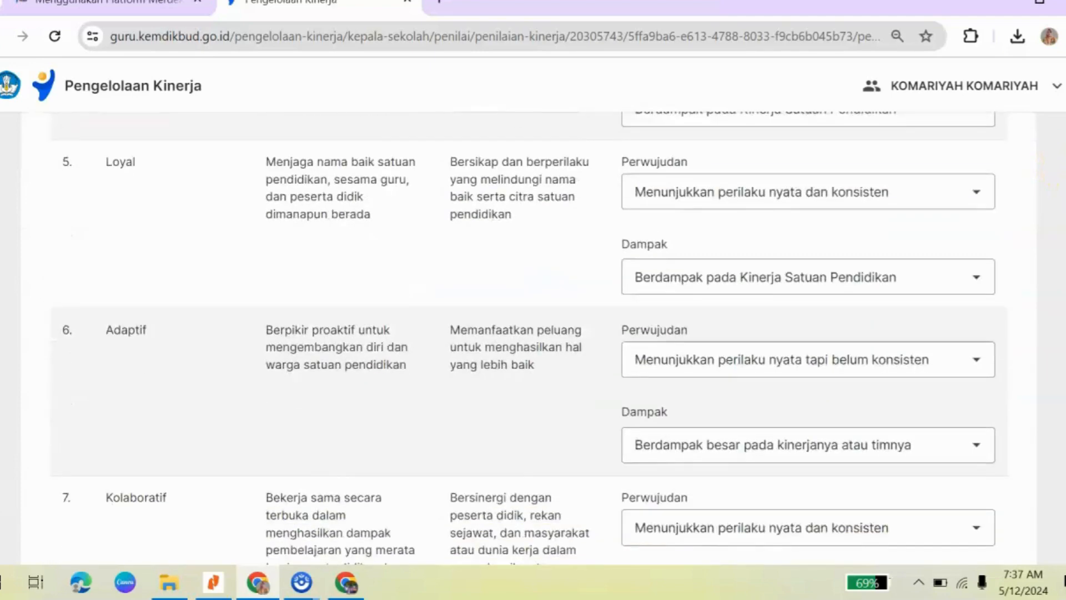
scroll(528, 333, up, 9)
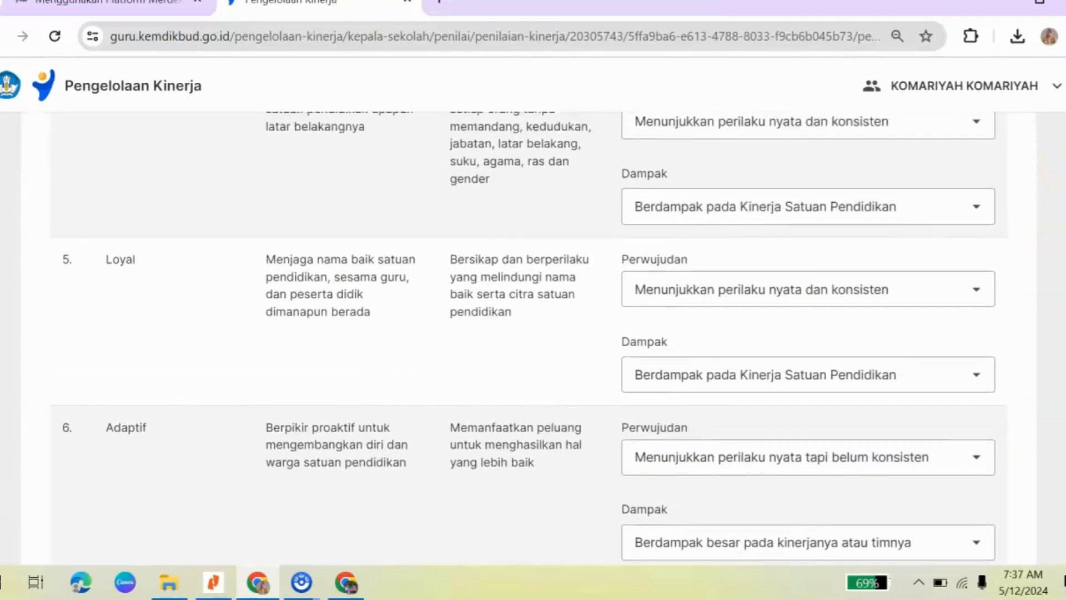
scroll(267, 392, up, 6)
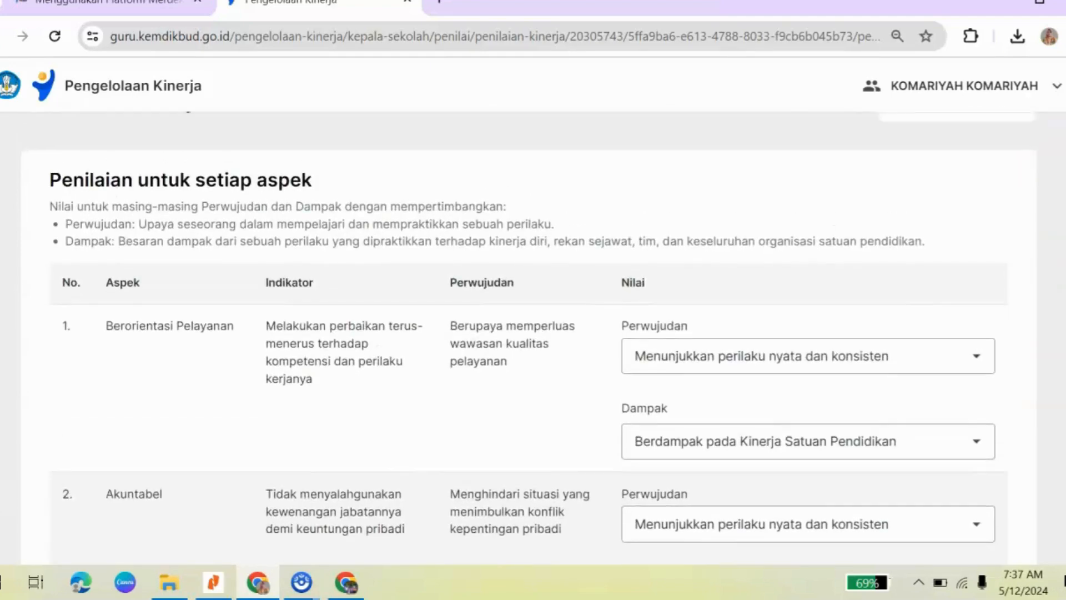
scroll(268, 392, up, 1)
scroll(267, 391, down, 2)
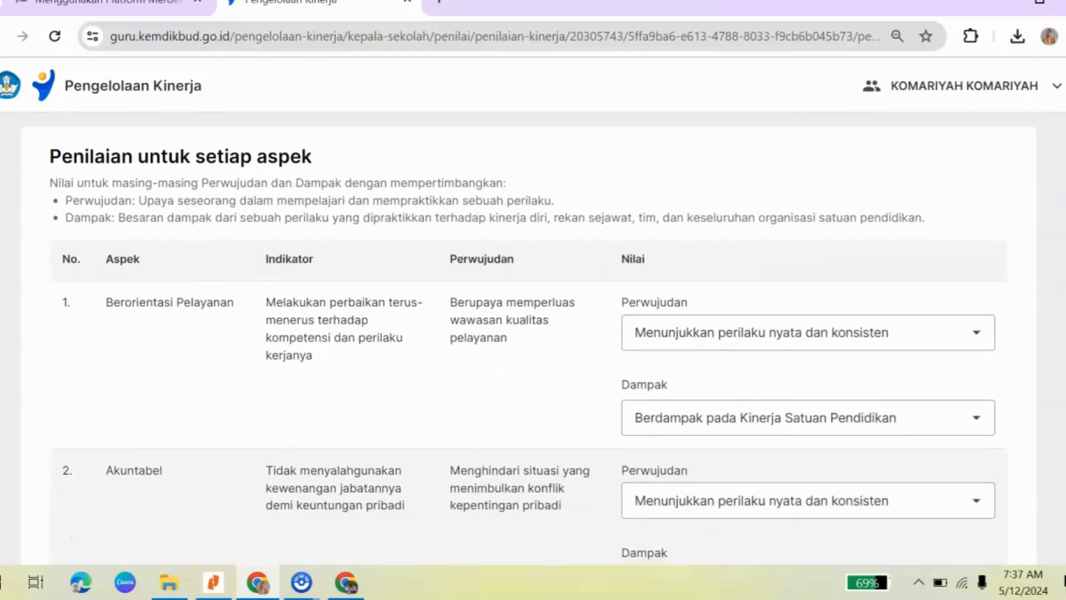
scroll(528, 333, down, 8)
scroll(528, 333, up, 8)
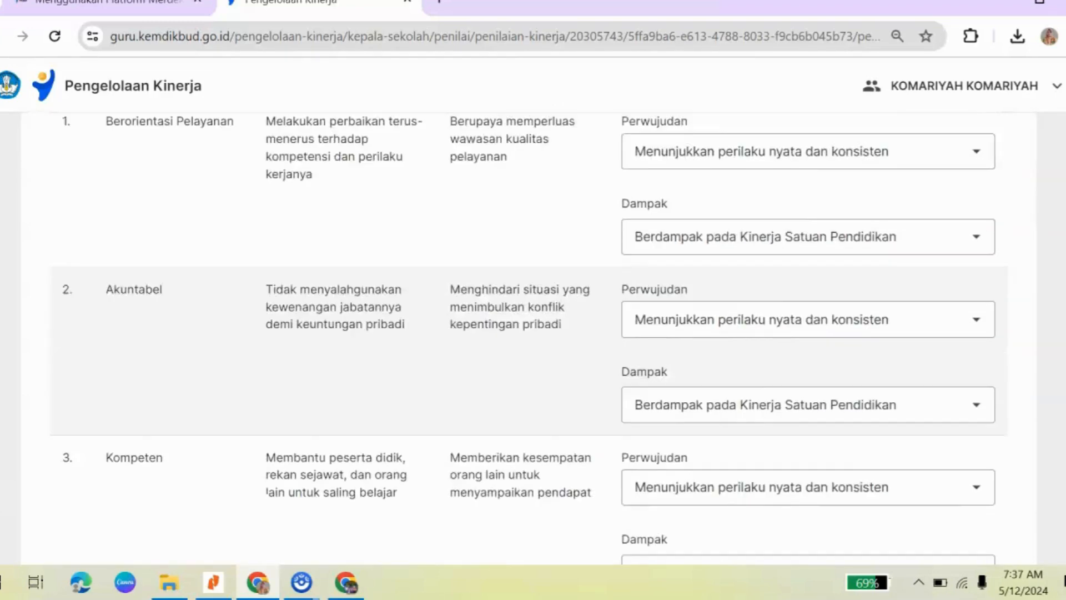
scroll(529, 339, up, 2)
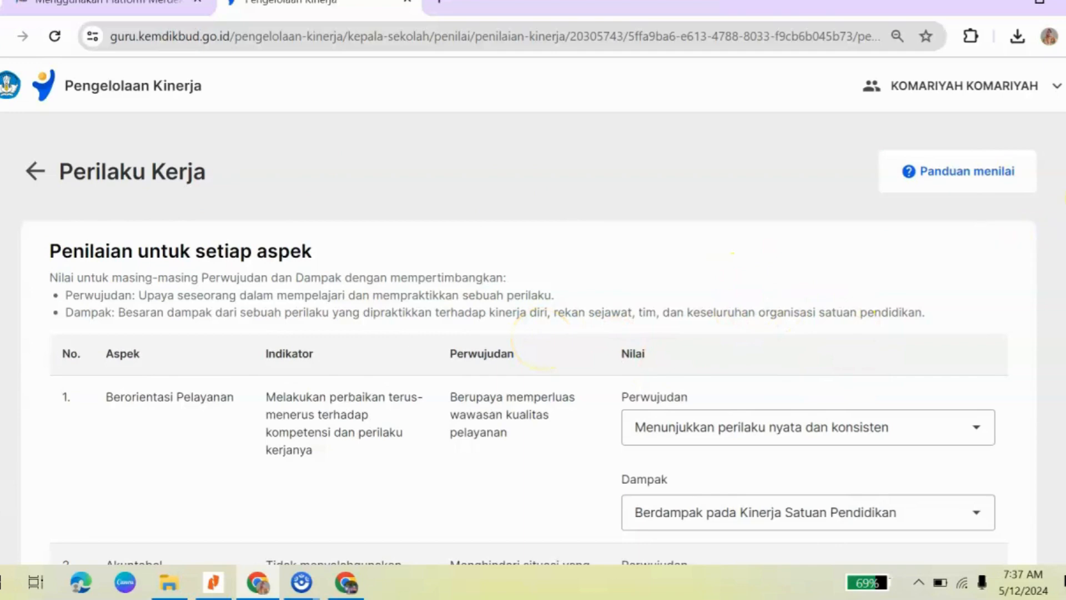
Resubmit the reopened Perilaku Kerja ratings with the declaration that the values are appropriate.
scroll(533, 333, down, 10)
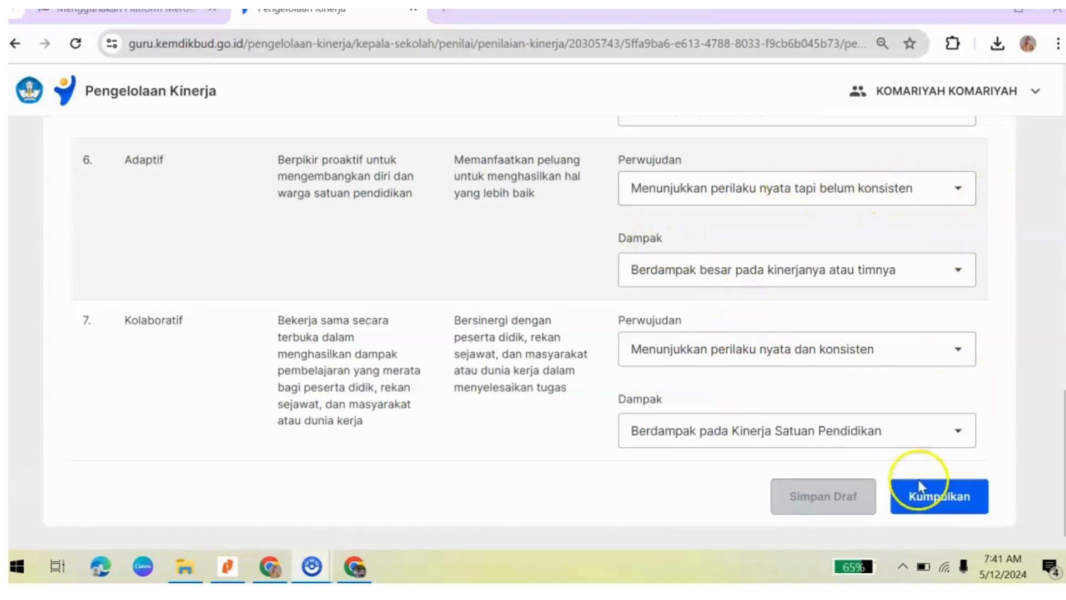
click(919, 496)
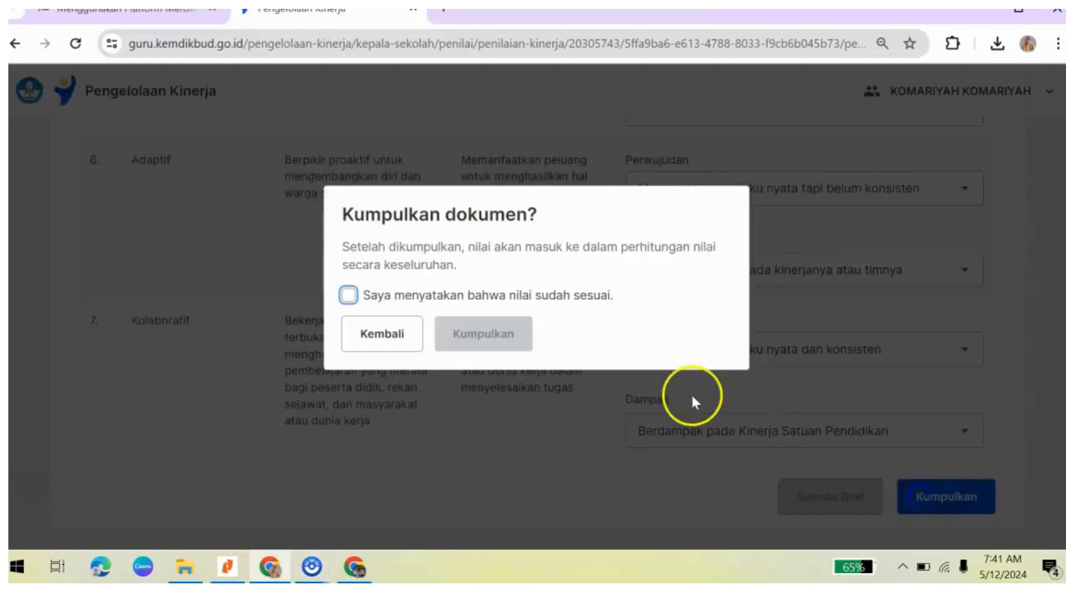
click(350, 295)
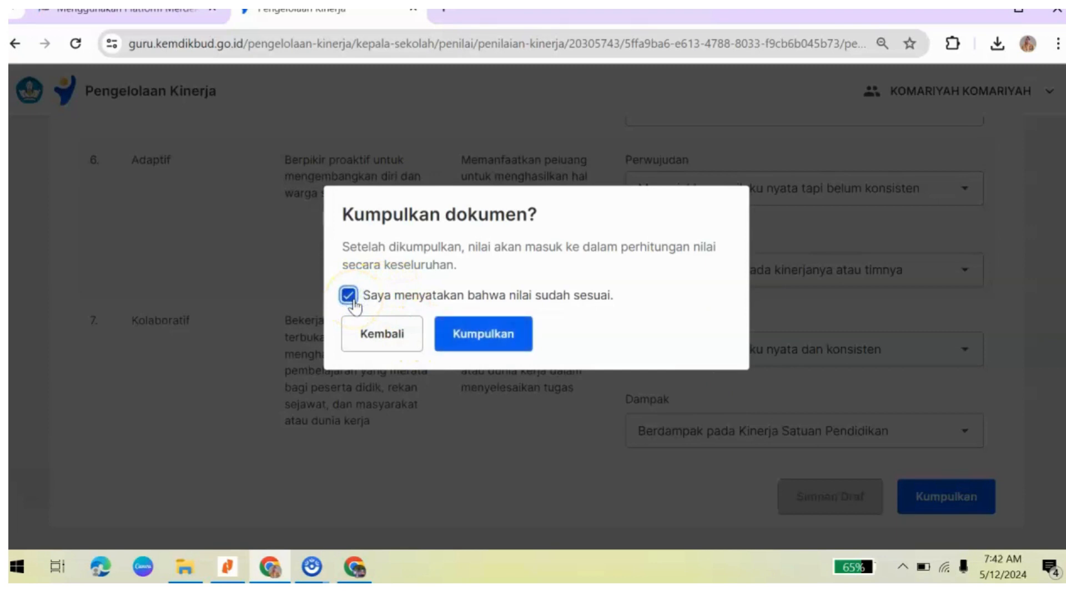
click(493, 340)
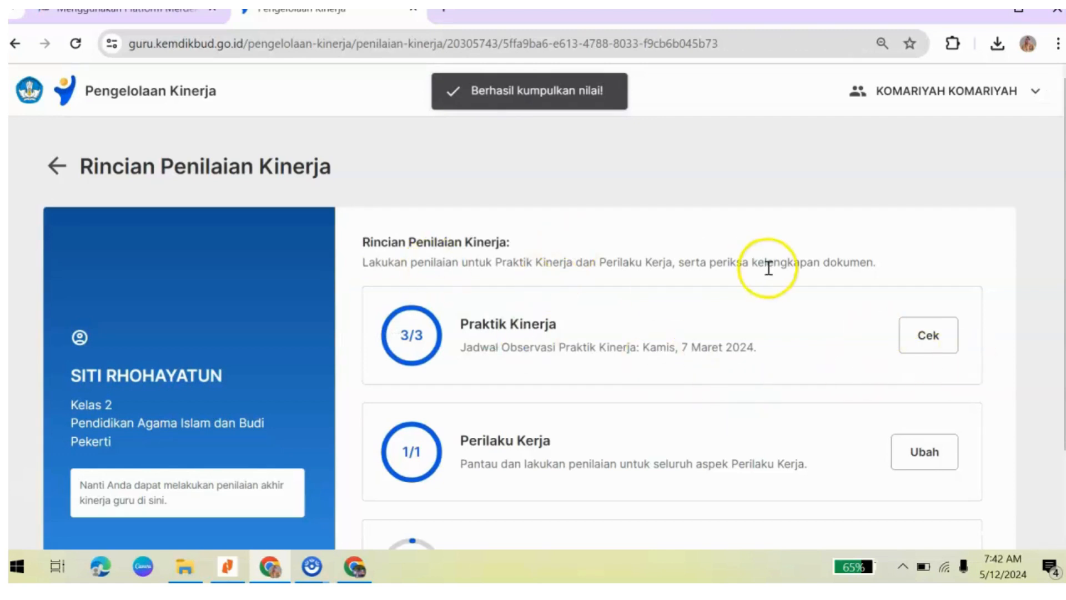
Check the Rincian Penilaian Kinerja items, return to the Daftar Penilaian Kinerja, and check the teachers' Status Perilaku Kerja.
scroll(1063, 225, down, 2)
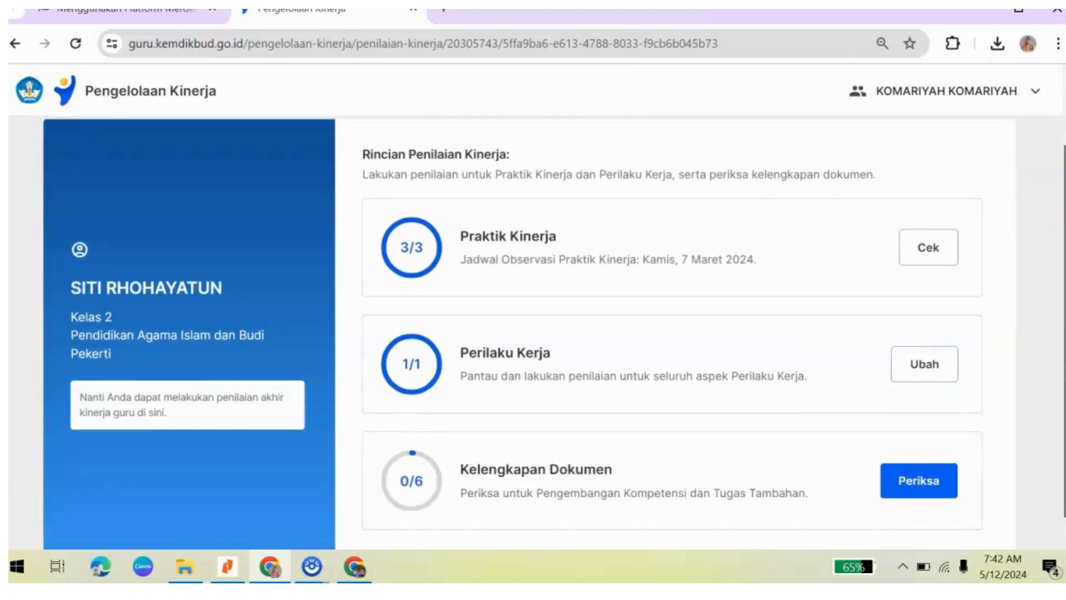
scroll(1062, 183, up, 2)
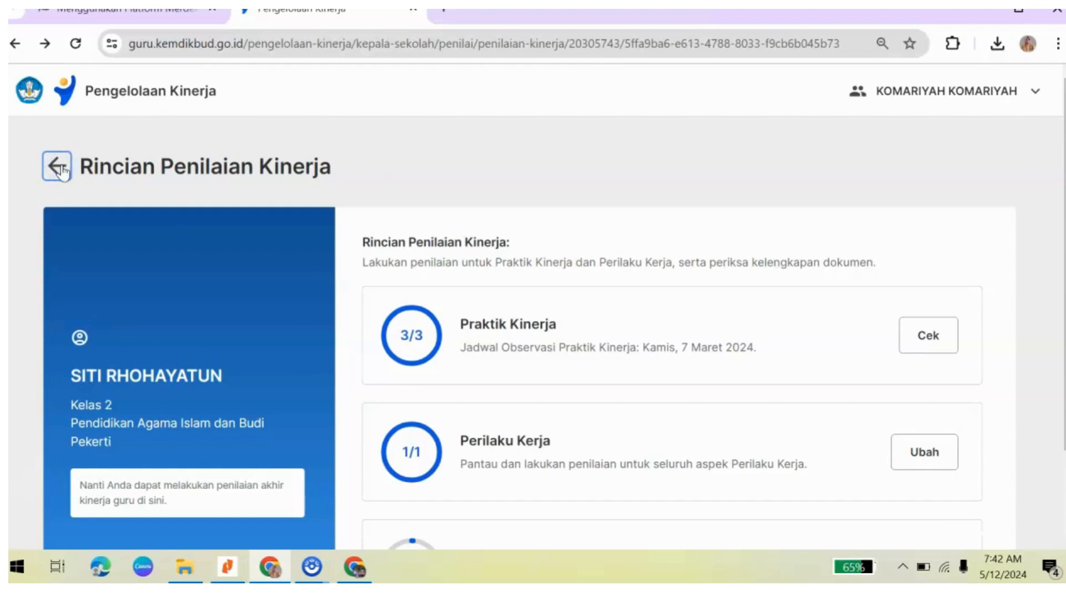
click(58, 167)
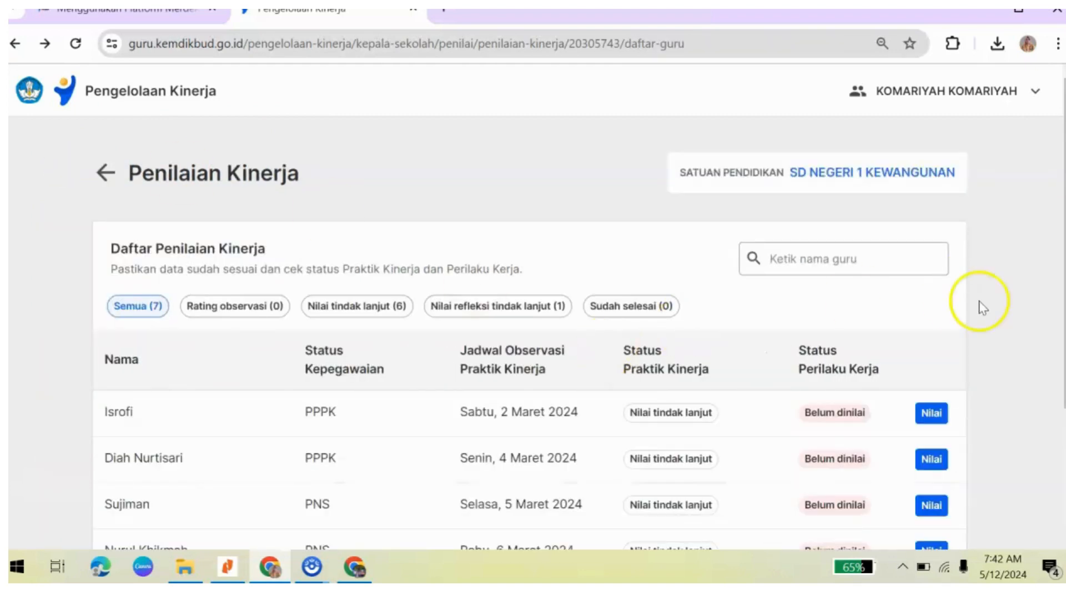
drag(1065, 227, 1065, 355)
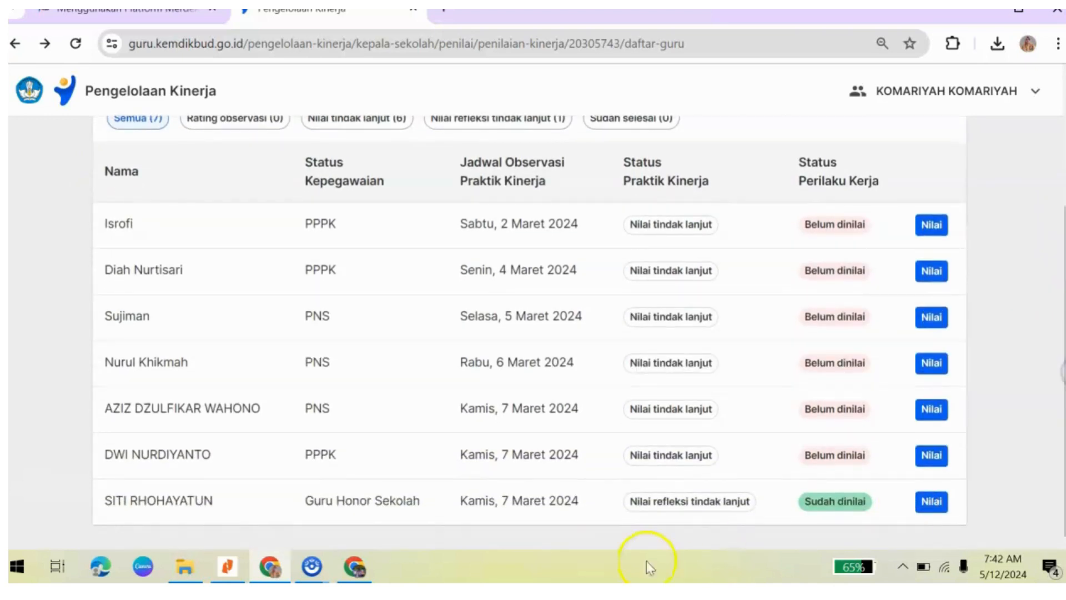